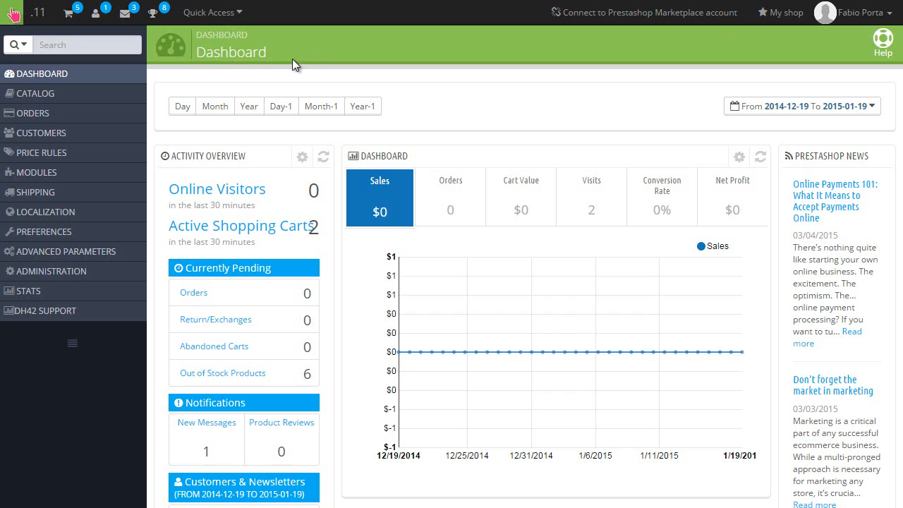
Step: Show the Latest Registrations dropdown from the dashboard's customers icon in the top bar
{"action": "left_click", "coordinate": [95, 17]}
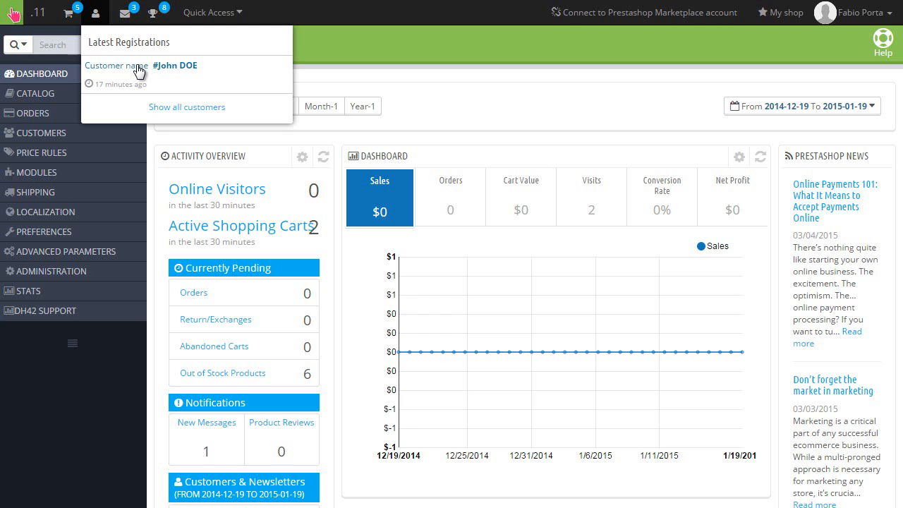
Step: Open the newly registered customer's information page from the Latest Registrations list
{"action": "left_click", "coordinate": [140, 66]}
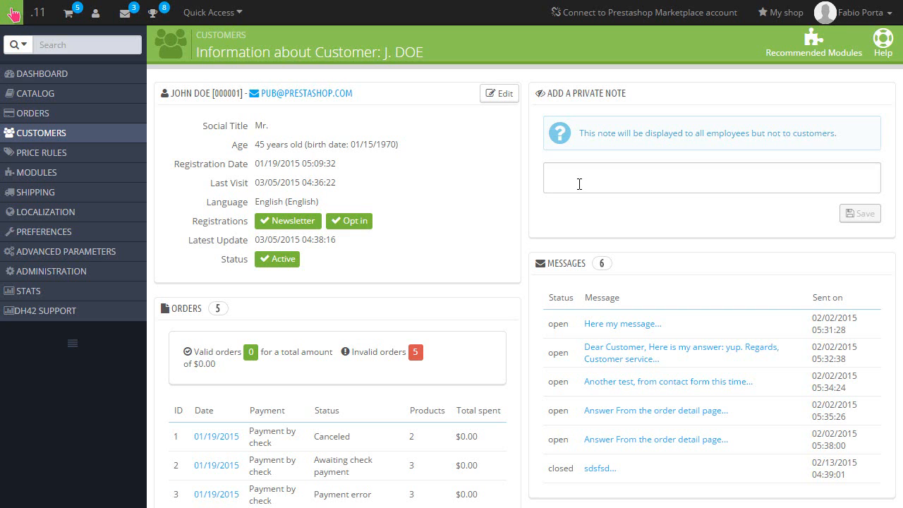
{"action": "scroll", "coordinate": [303, 190], "scroll_direction": "down", "scroll_amount": 3}
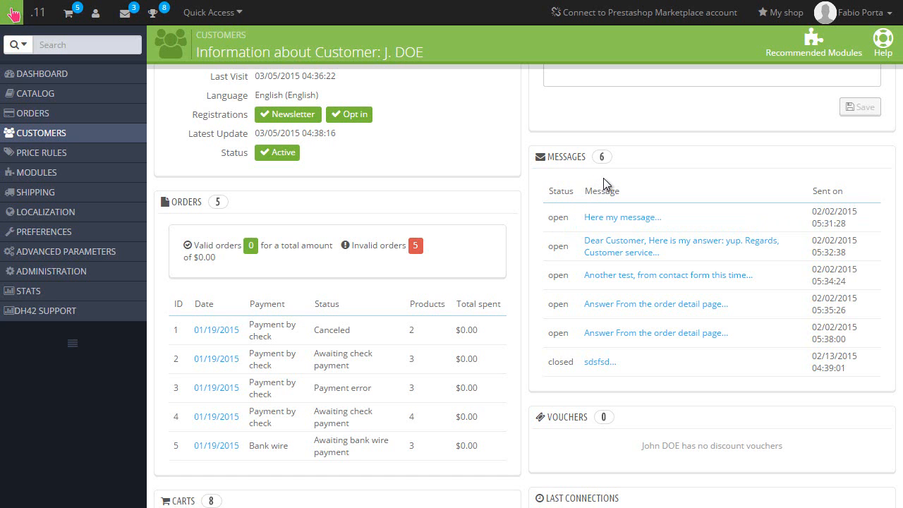
{"action": "scroll", "coordinate": [465, 178], "scroll_direction": "down", "scroll_amount": 10}
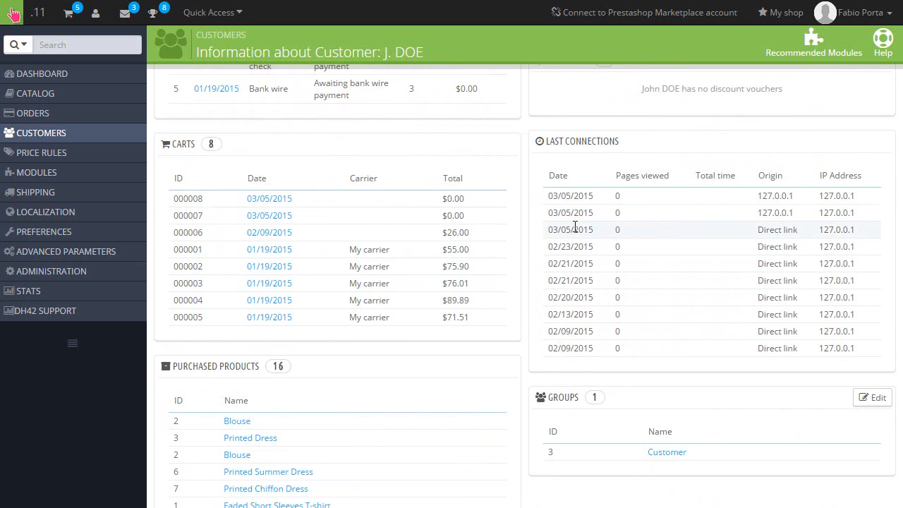
{"action": "scroll", "coordinate": [575, 226], "scroll_direction": "up", "scroll_amount": 3}
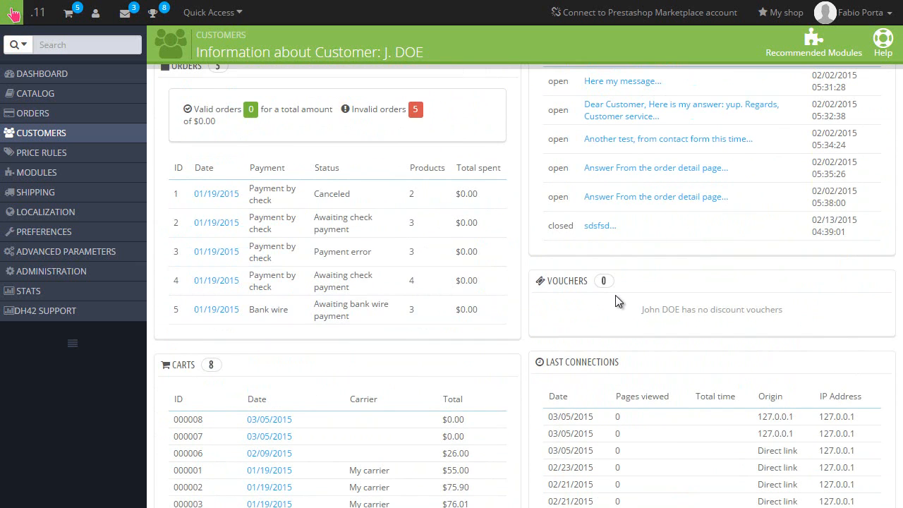
{"action": "scroll", "coordinate": [616, 295], "scroll_direction": "down", "scroll_amount": 3}
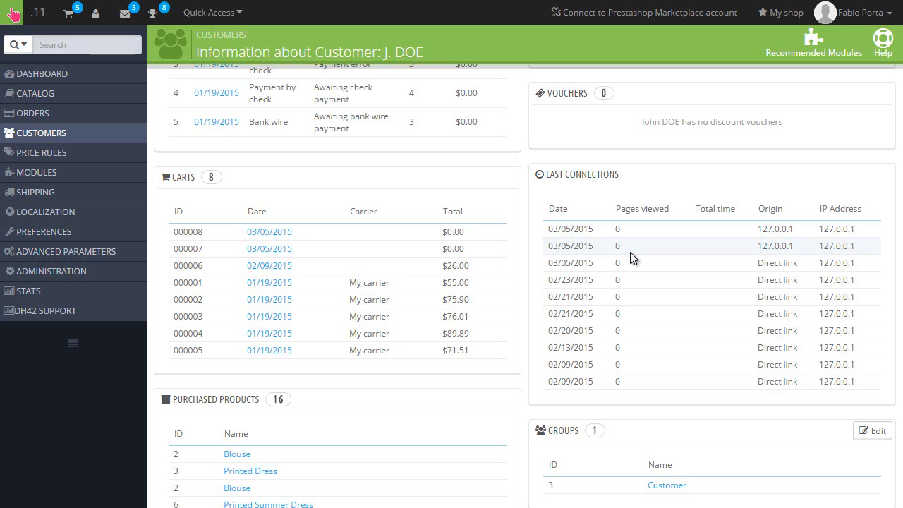
{"action": "scroll", "coordinate": [630, 251], "scroll_direction": "down", "scroll_amount": 2}
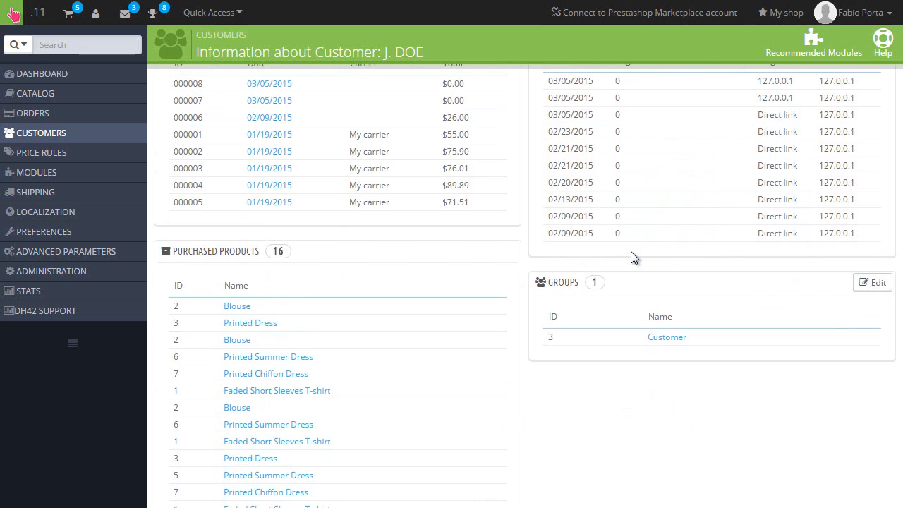
{"action": "scroll", "coordinate": [648, 253], "scroll_direction": "down", "scroll_amount": 3}
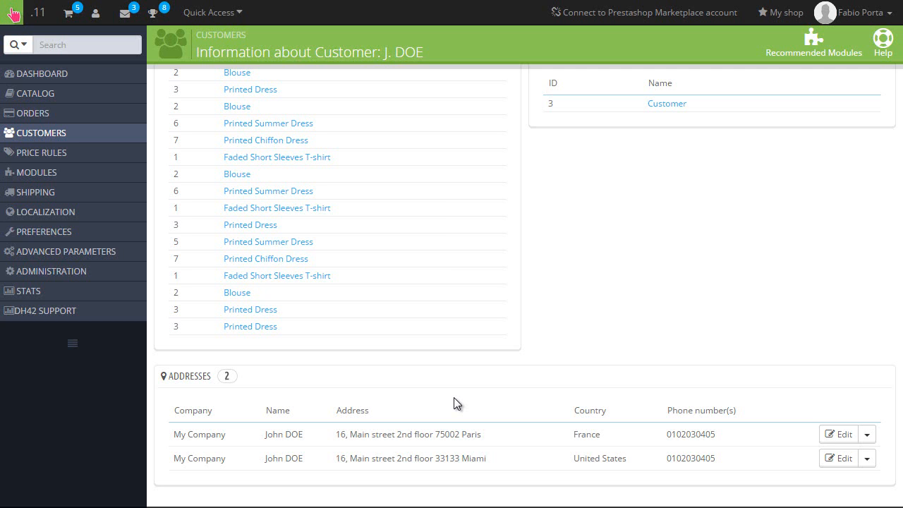
{"action": "mouse_move", "coordinate": [40, 137]}
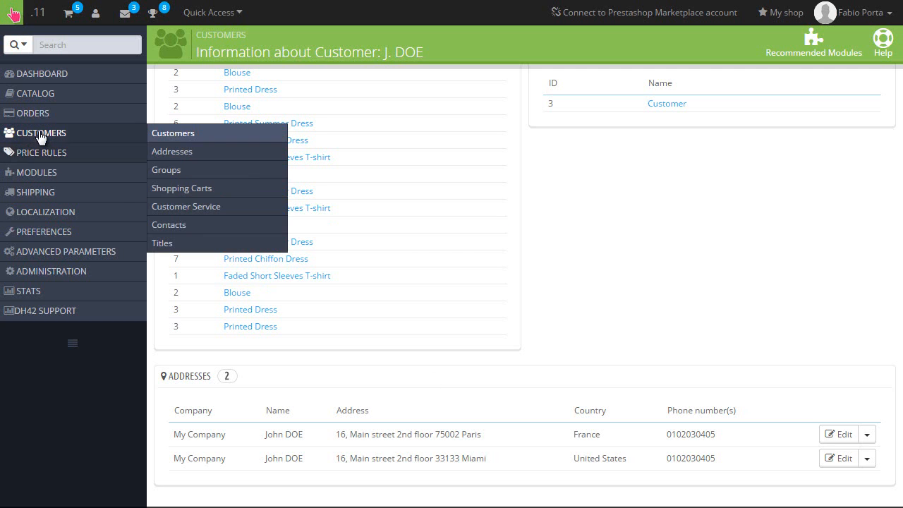
{"action": "left_click", "coordinate": [211, 149]}
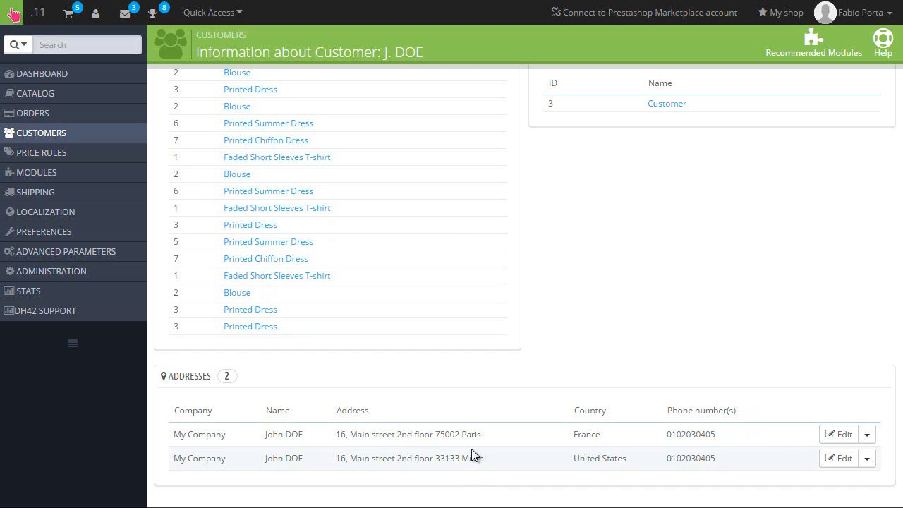
{"action": "left_click", "coordinate": [844, 436]}
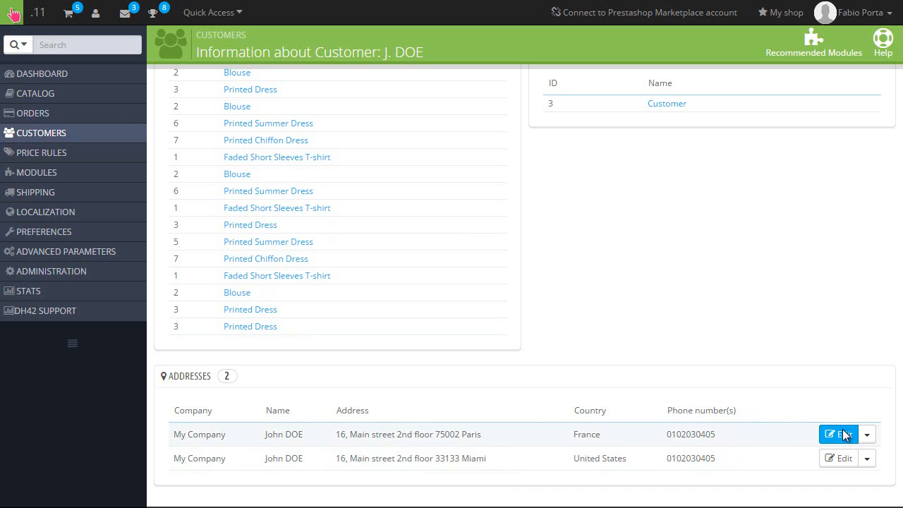
{"action": "scroll", "coordinate": [399, 197], "scroll_direction": "down", "scroll_amount": 2}
{"action": "scroll", "coordinate": [398, 197], "scroll_direction": "down", "scroll_amount": 1}
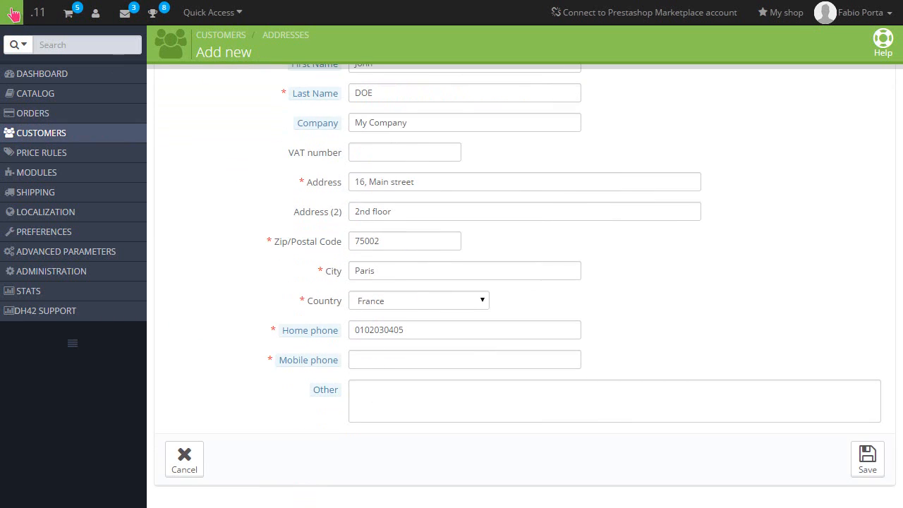
{"action": "key", "text": "alt+Left"}
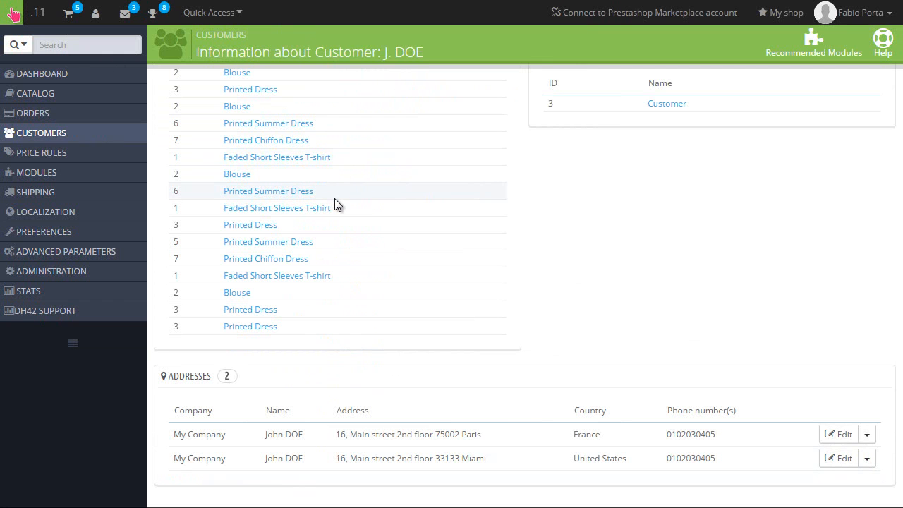
{"action": "scroll", "coordinate": [334, 199], "scroll_direction": "up", "scroll_amount": 10}
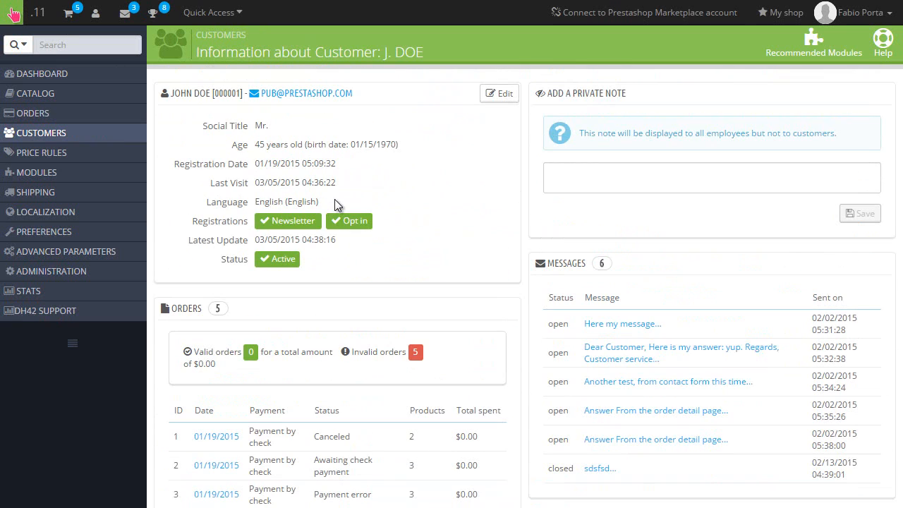
Step: Open the customer's edit form and clear the typed password so Password stays blank
{"action": "left_click", "coordinate": [499, 94]}
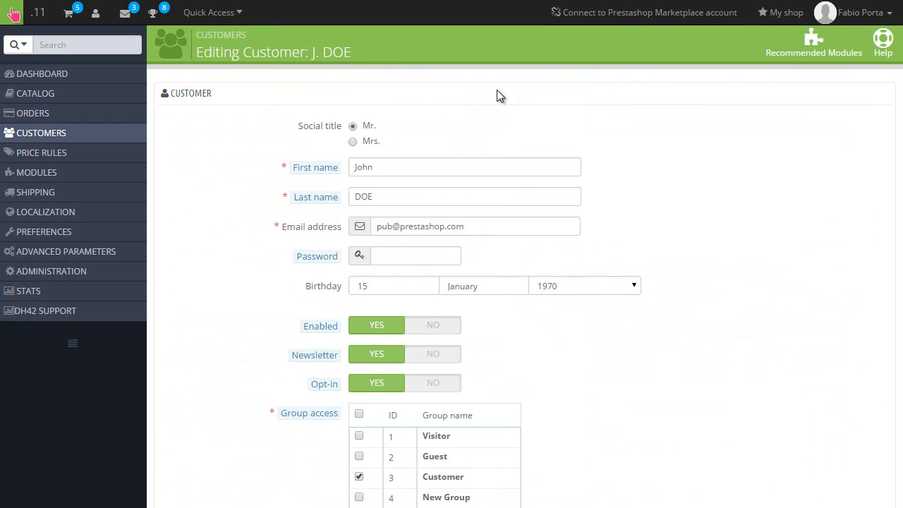
{"action": "left_click", "coordinate": [403, 256]}
{"action": "type", "text": "12345"}
{"action": "left_click", "coordinate": [317, 256]}
{"action": "scroll", "coordinate": [797, 442], "scroll_direction": "down", "scroll_amount": 2}
{"action": "scroll", "coordinate": [668, 360], "scroll_direction": "up", "scroll_amount": 2}
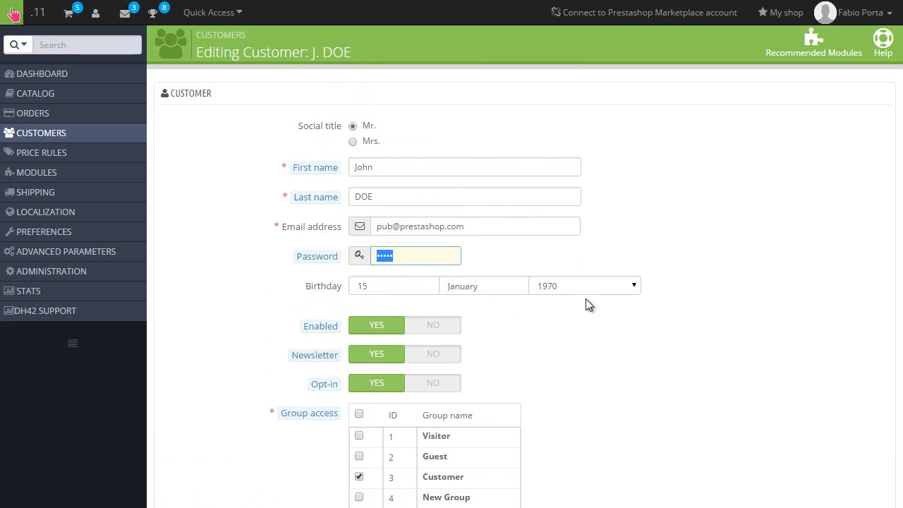
{"action": "key", "text": "BackSpace"}
{"action": "left_click", "coordinate": [397, 172]}
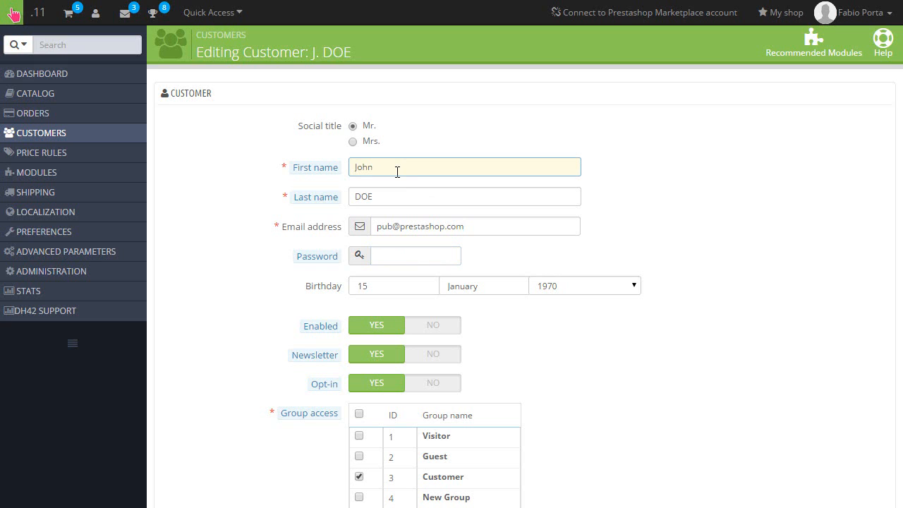
{"action": "scroll", "coordinate": [434, 188], "scroll_direction": "down", "scroll_amount": 3}
{"action": "scroll", "coordinate": [492, 318], "scroll_direction": "up", "scroll_amount": 2}
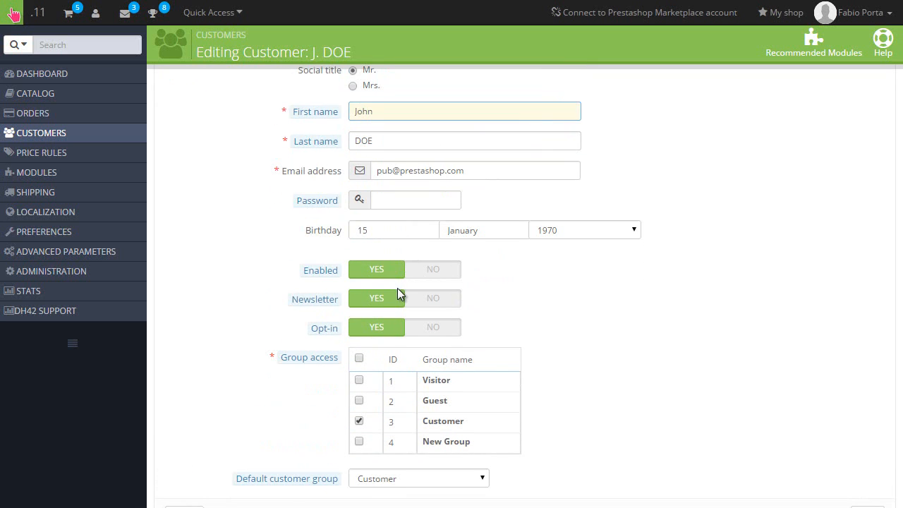
{"action": "scroll", "coordinate": [397, 287], "scroll_direction": "down", "scroll_amount": 1}
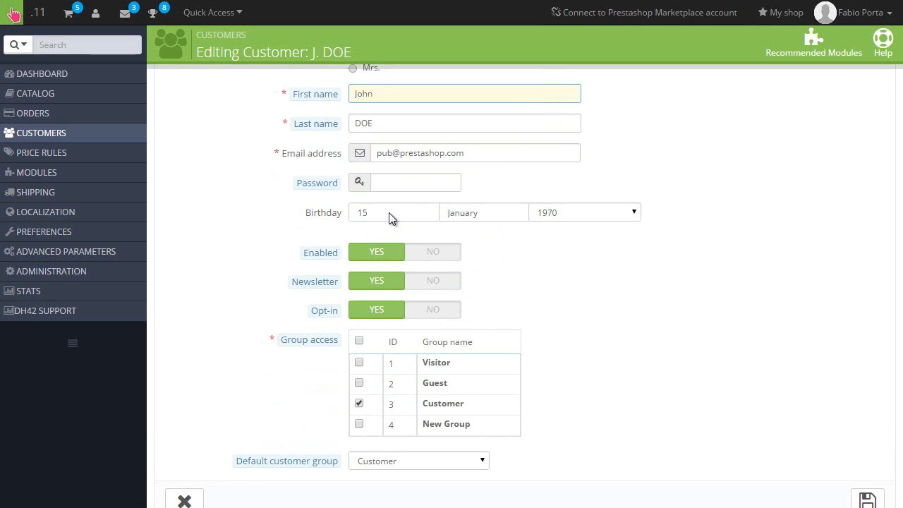
{"action": "scroll", "coordinate": [392, 240], "scroll_direction": "down", "scroll_amount": 1}
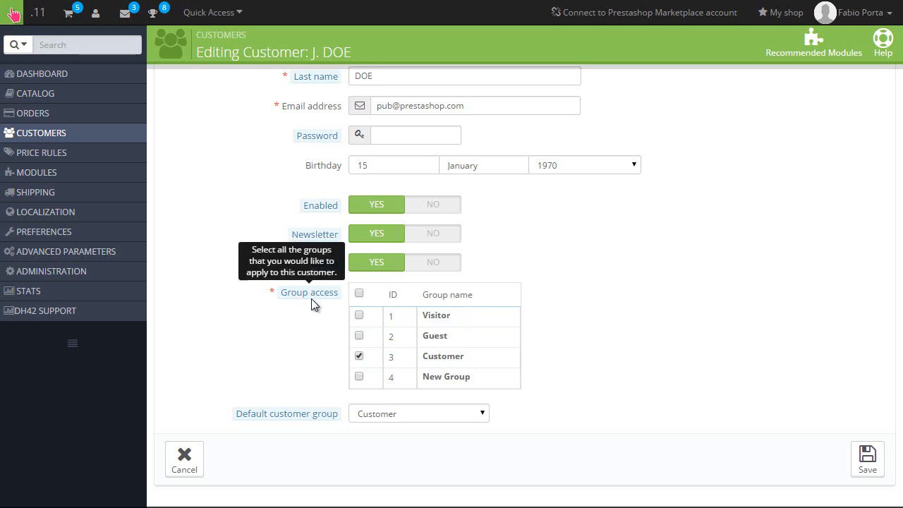
Step: Go to Customers > Groups from the sidebar flyout menu
{"action": "mouse_move", "coordinate": [119, 122]}
{"action": "mouse_move", "coordinate": [115, 137]}
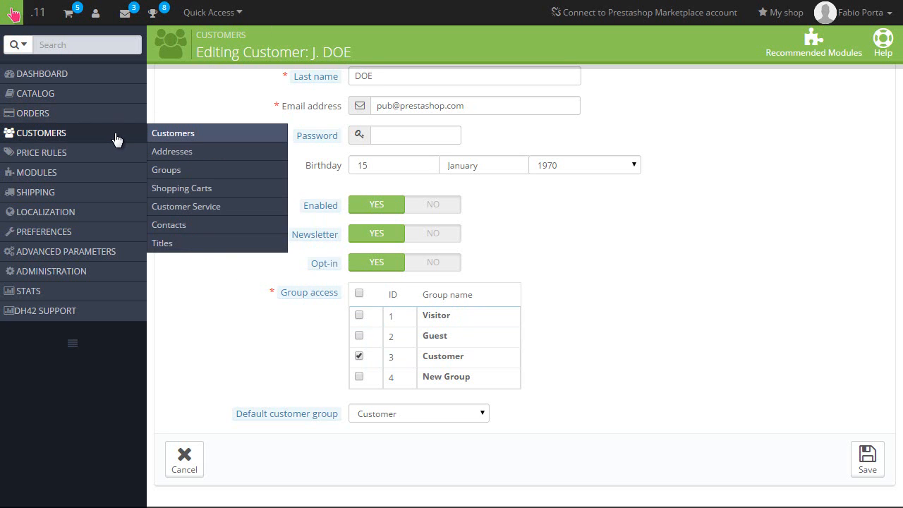
{"action": "left_click", "coordinate": [179, 170]}
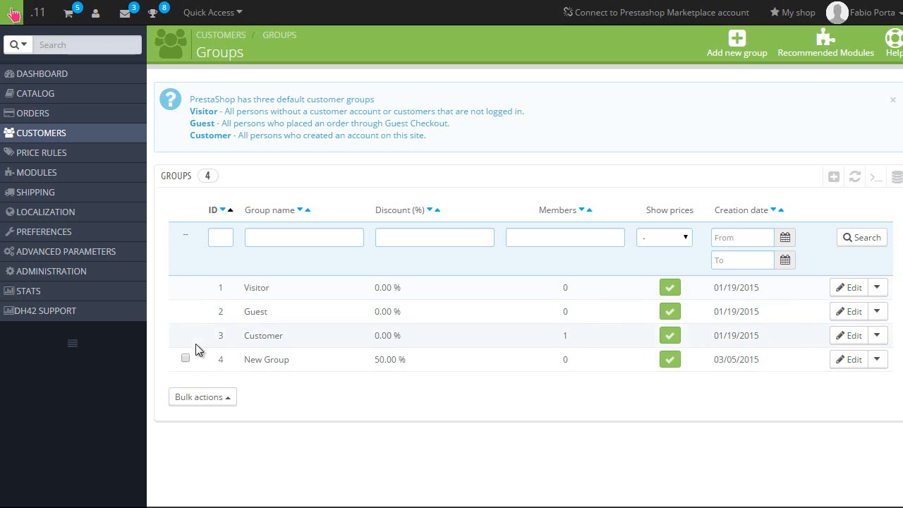
{"action": "left_click", "coordinate": [222, 403]}
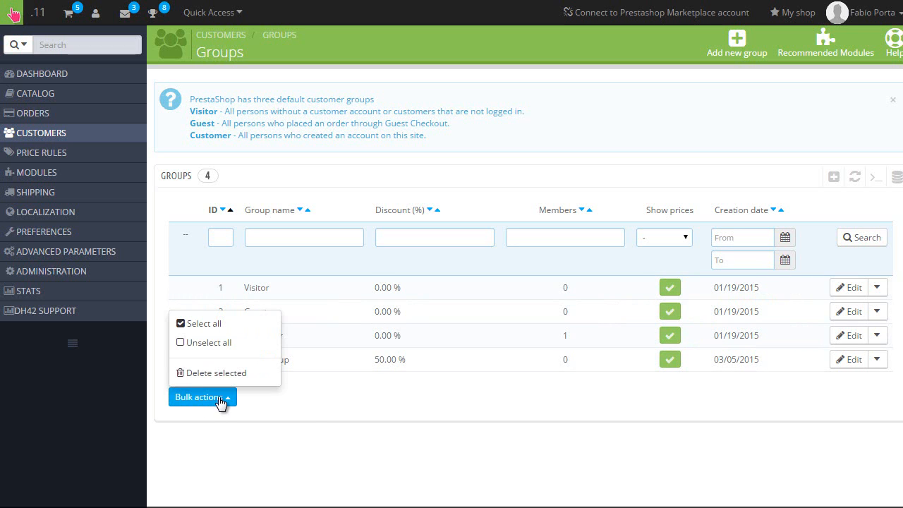
{"action": "left_click", "coordinate": [305, 416]}
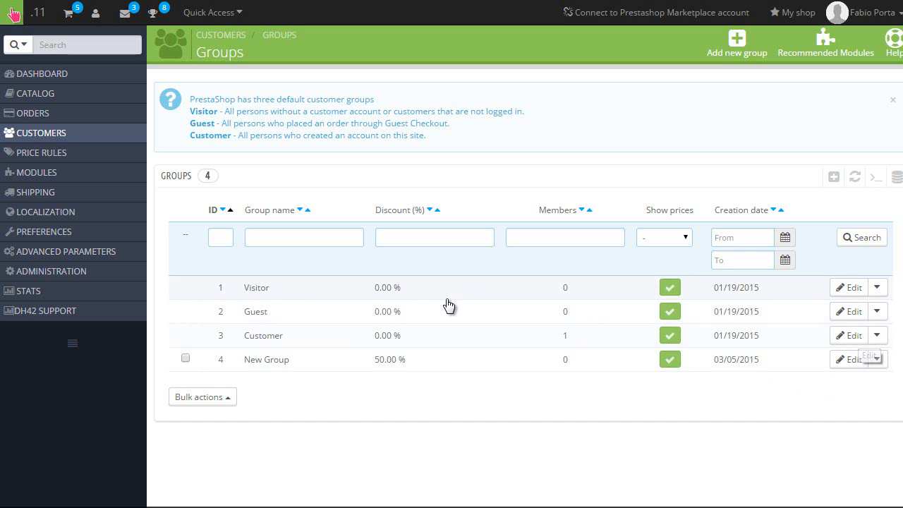
{"action": "left_click", "coordinate": [407, 346]}
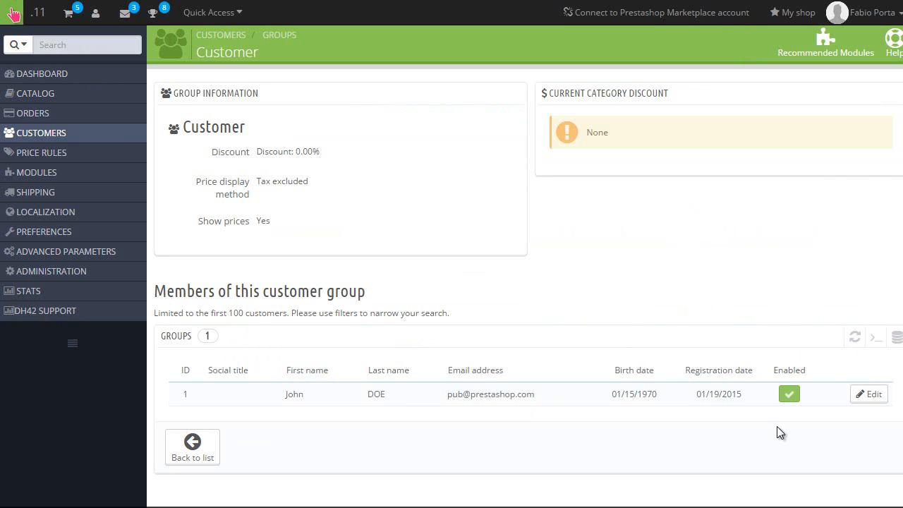
{"action": "key", "text": "alt+Left"}
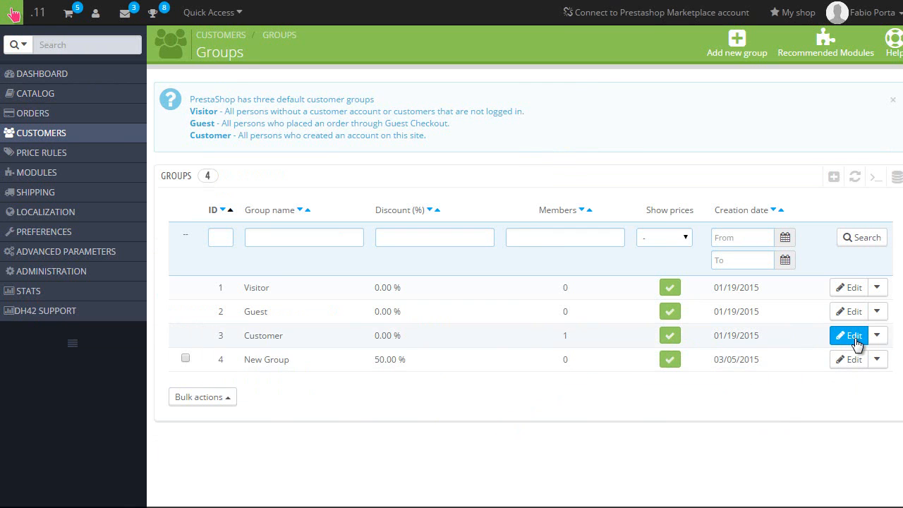
Step: Edit the Customer group and close the category discount window after reviewing it
{"action": "left_click", "coordinate": [854, 337]}
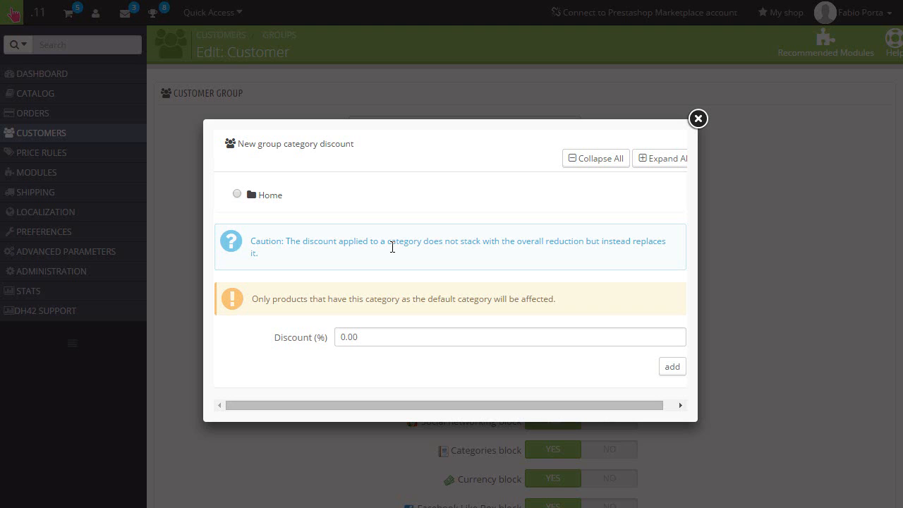
{"action": "left_click", "coordinate": [699, 119]}
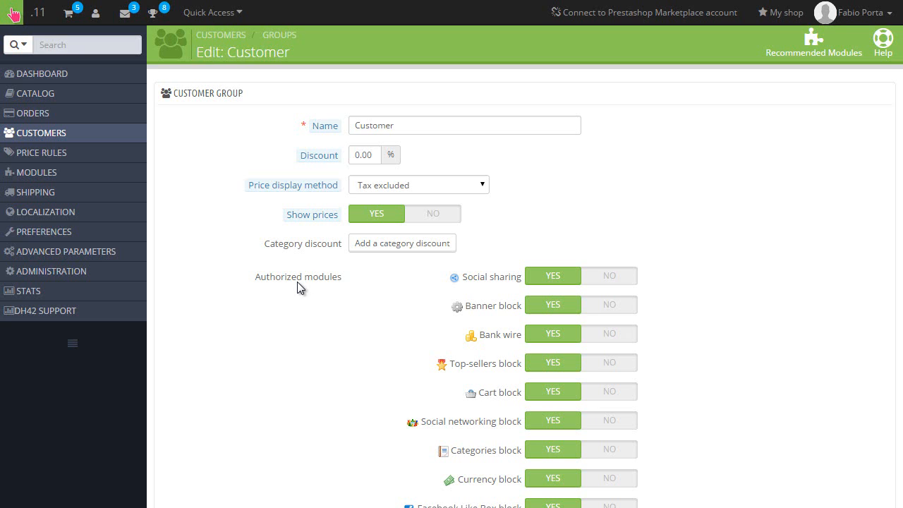
Step: Set the Banner block module to NO for the Customer group
{"action": "scroll", "coordinate": [303, 279], "scroll_direction": "down", "scroll_amount": 1}
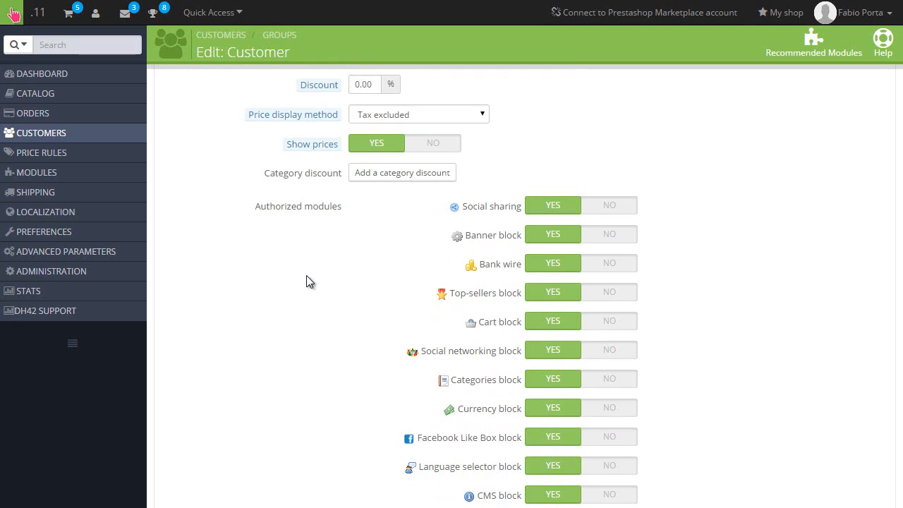
{"action": "left_click", "coordinate": [596, 244]}
{"action": "scroll", "coordinate": [427, 309], "scroll_direction": "up", "scroll_amount": 1}
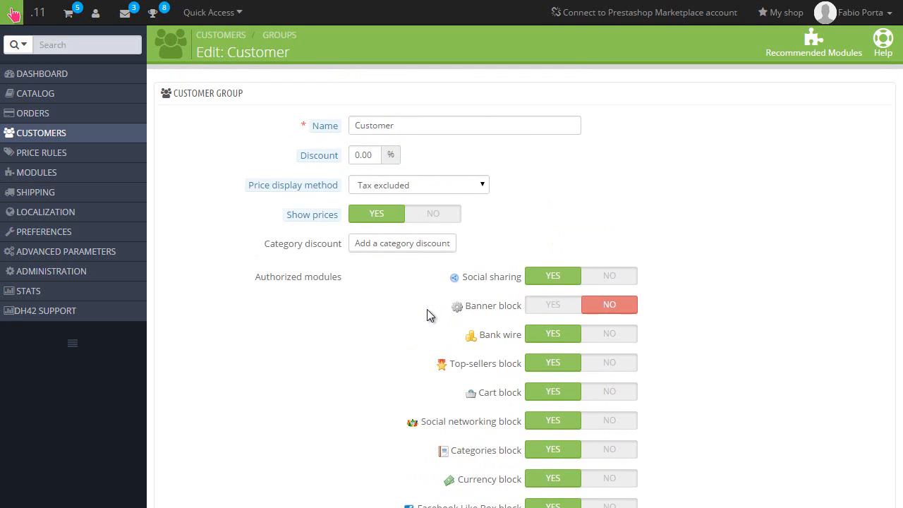
{"action": "scroll", "coordinate": [427, 311], "scroll_direction": "down", "scroll_amount": 2}
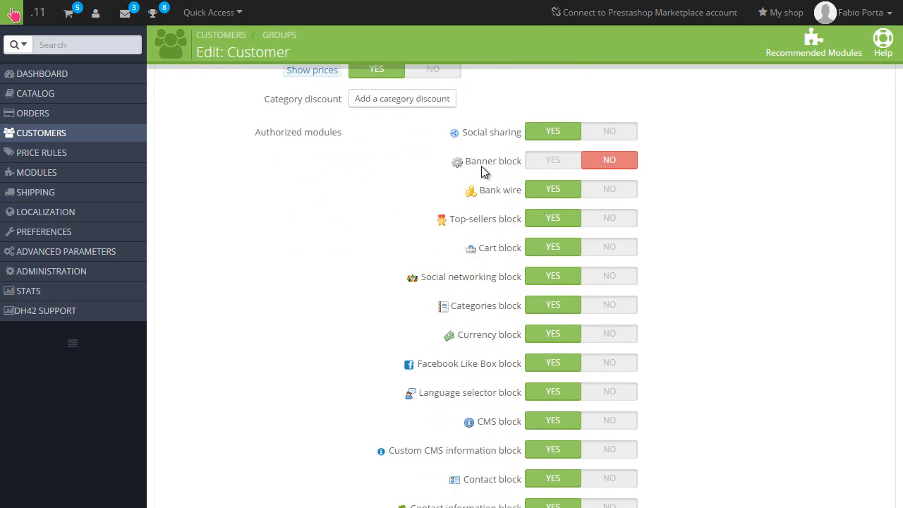
{"action": "scroll", "coordinate": [459, 218], "scroll_direction": "up", "scroll_amount": 2}
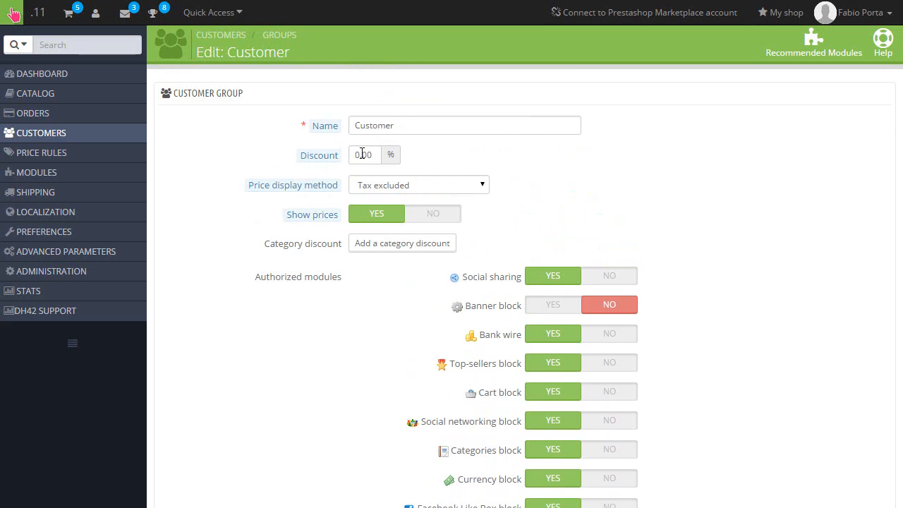
Step: Change the group discount to 50.00% and save the Customer group
{"action": "left_click", "coordinate": [362, 154]}
{"action": "type", "text": "5"}
{"action": "scroll", "coordinate": [699, 205], "scroll_direction": "down", "scroll_amount": 5}
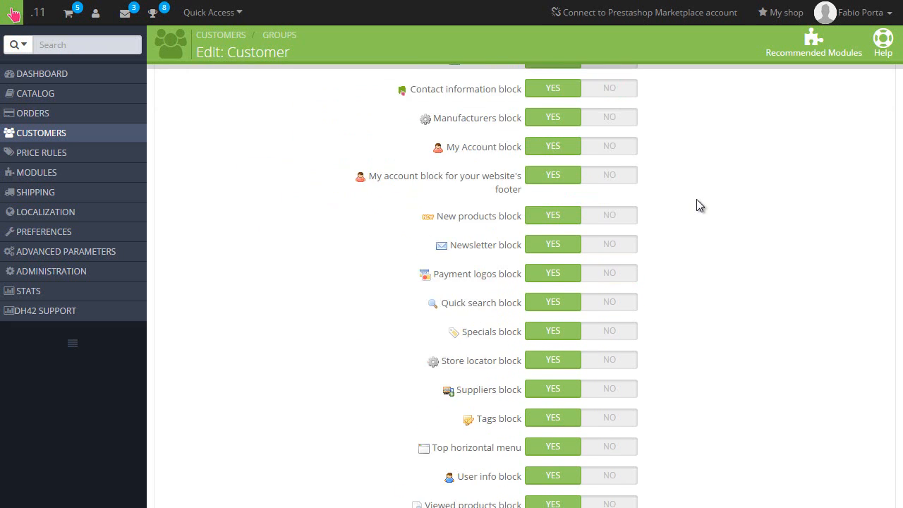
{"action": "scroll", "coordinate": [699, 205], "scroll_direction": "down", "scroll_amount": 5}
{"action": "left_click", "coordinate": [867, 457]}
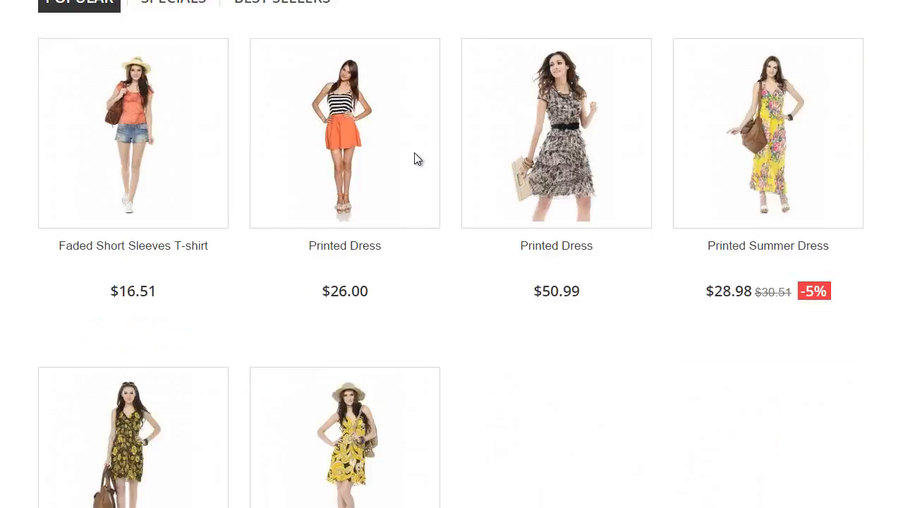
Step: Scroll through the storefront's Popular products and back to the top of the page
{"action": "scroll", "coordinate": [415, 153], "scroll_direction": "down", "scroll_amount": 7}
{"action": "scroll", "coordinate": [491, 196], "scroll_direction": "up", "scroll_amount": 4}
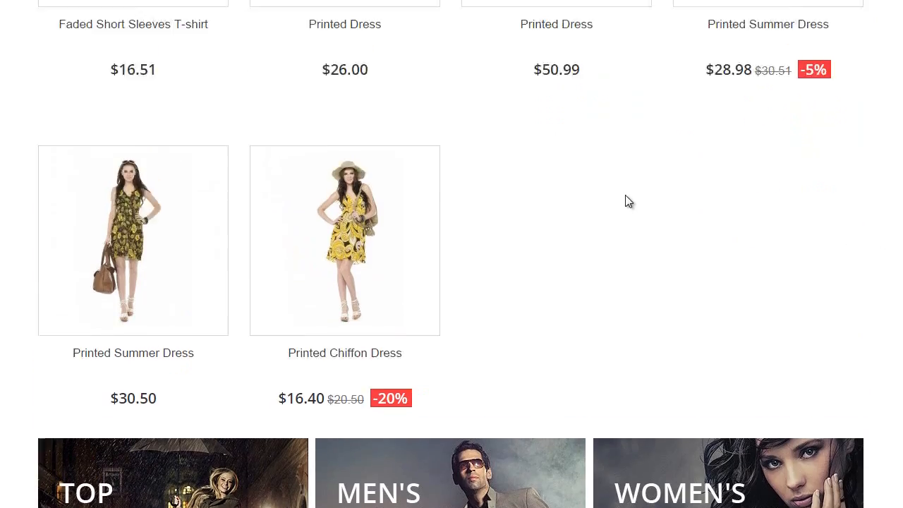
{"action": "scroll", "coordinate": [627, 232], "scroll_direction": "up", "scroll_amount": 3}
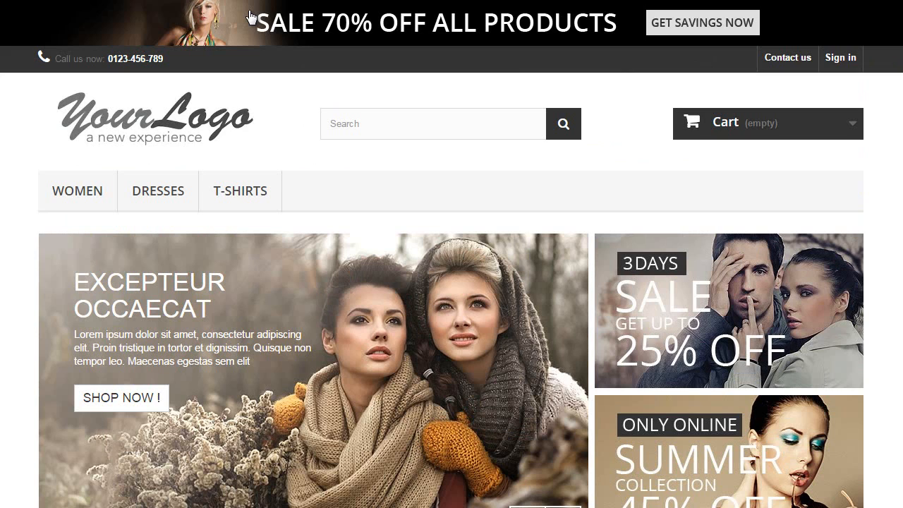
Step: Sign in on the storefront with the customer's e-mail and password, letting Chrome save the password
{"action": "left_click", "coordinate": [850, 61]}
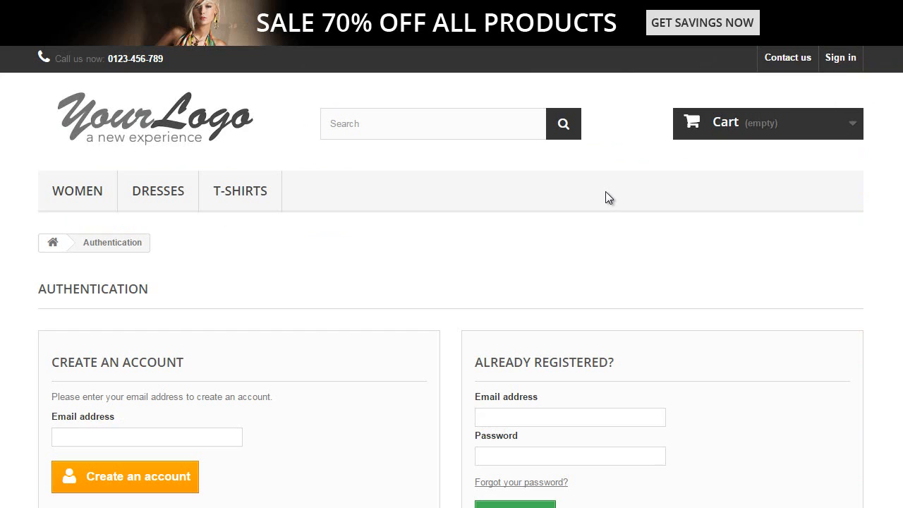
{"action": "triple_click", "coordinate": [572, 423]}
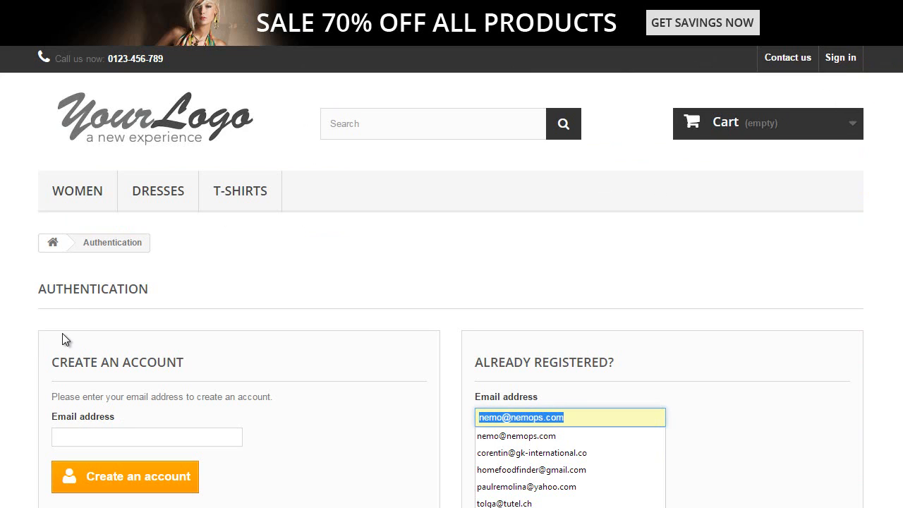
{"action": "key", "text": "BackSpace"}
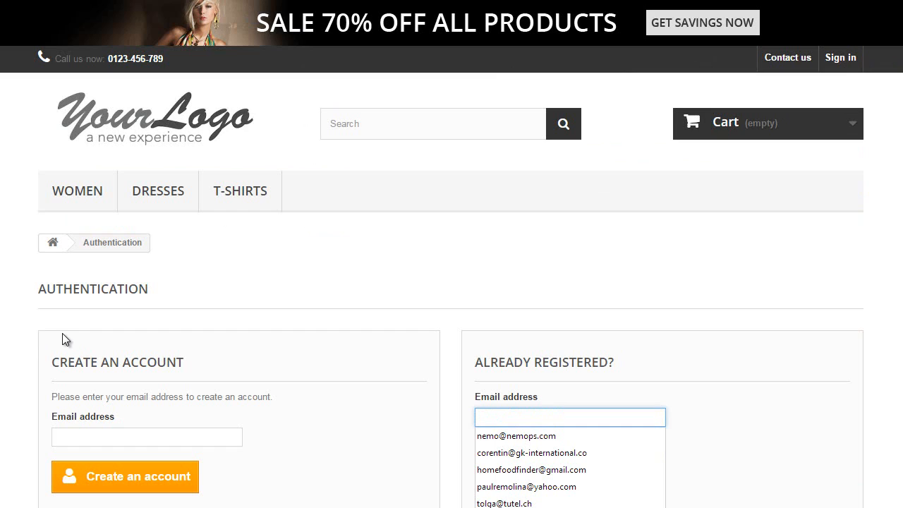
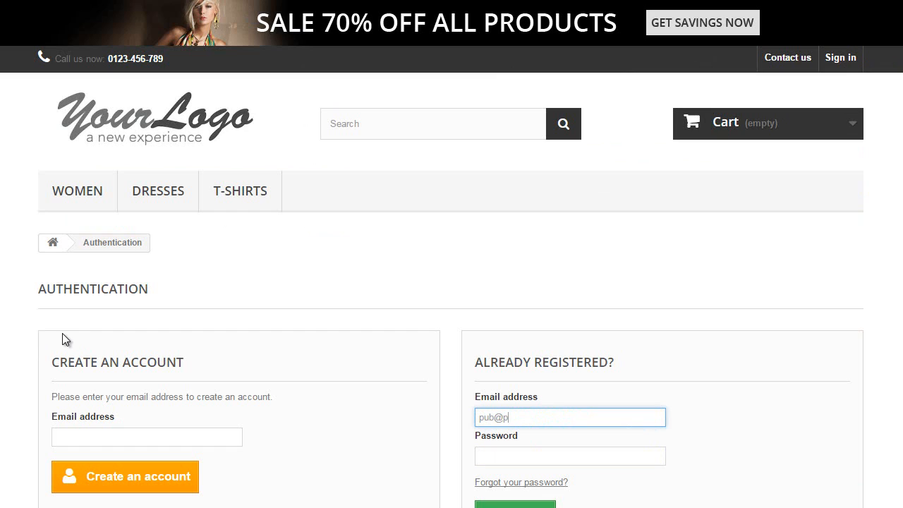
{"action": "key", "text": "Tab"}
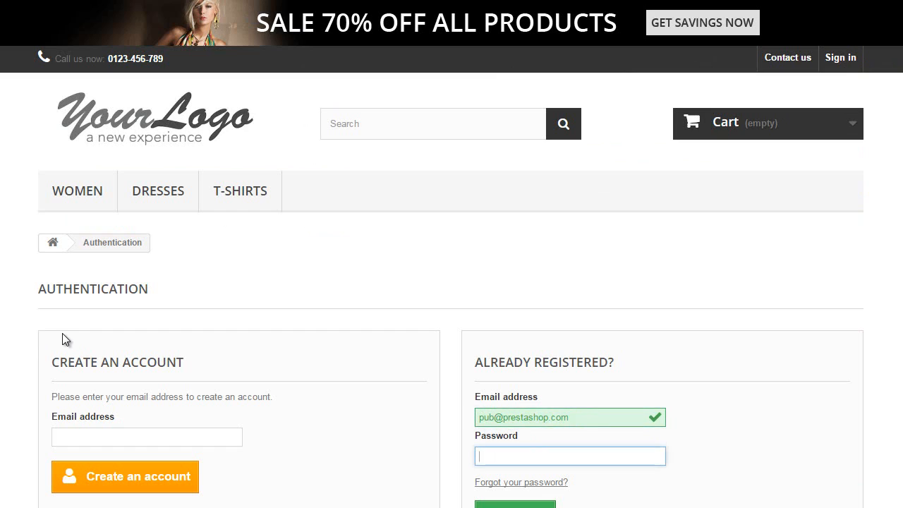
{"action": "type", "text": "••••••••"}
{"action": "key", "text": "Return"}
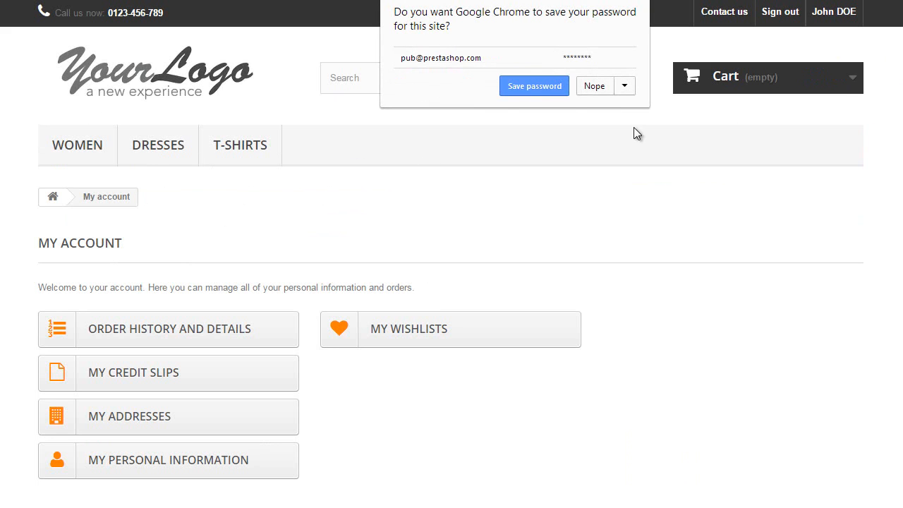
{"action": "left_click", "coordinate": [544, 91]}
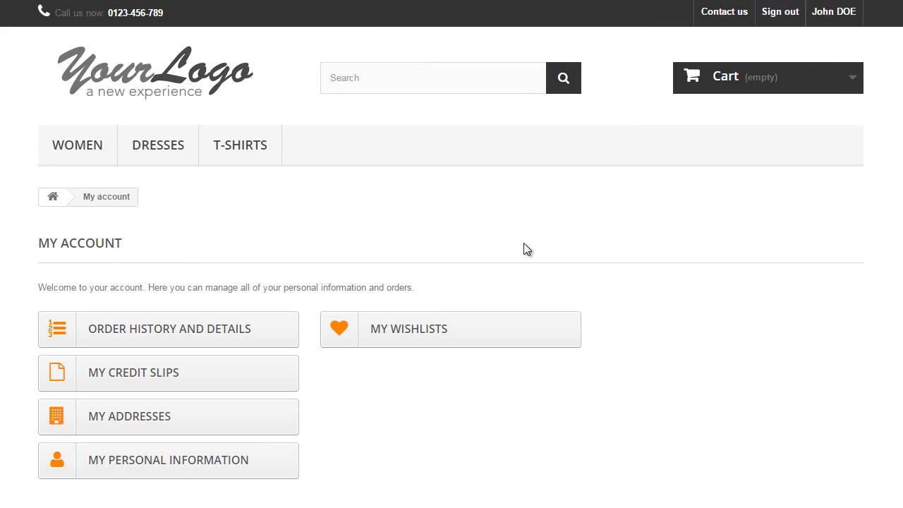
Step: From the store home, open the Printed Summer Dress page to check its halved $15.25 price
{"action": "left_click", "coordinate": [165, 72]}
{"action": "scroll", "coordinate": [225, 114], "scroll_direction": "down", "scroll_amount": 10}
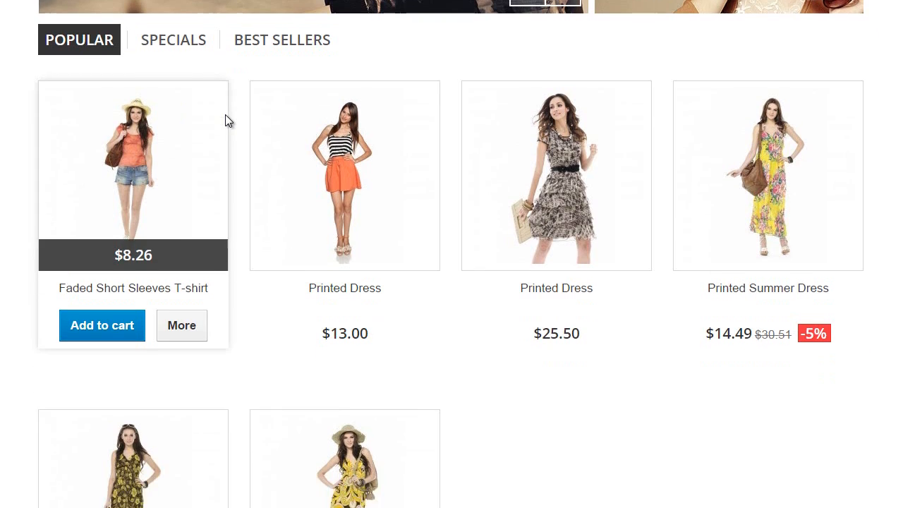
{"action": "scroll", "coordinate": [574, 326], "scroll_direction": "up", "scroll_amount": 1}
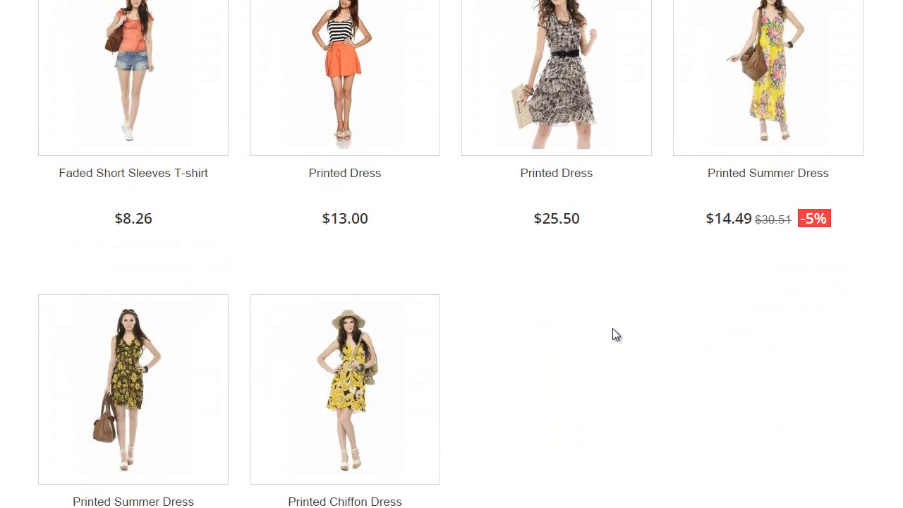
{"action": "scroll", "coordinate": [133, 266], "scroll_direction": "down", "scroll_amount": 2}
{"action": "left_click", "coordinate": [133, 266]}
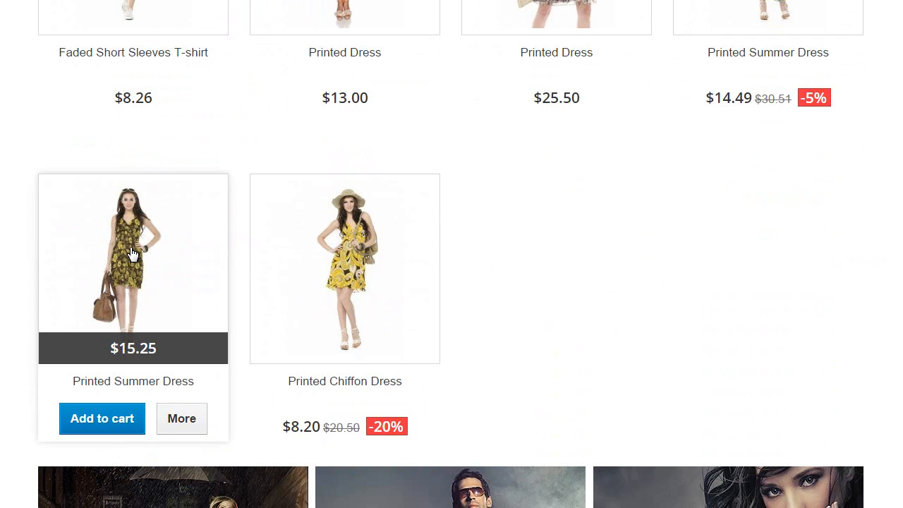
{"action": "scroll", "coordinate": [425, 225], "scroll_direction": "down", "scroll_amount": 1}
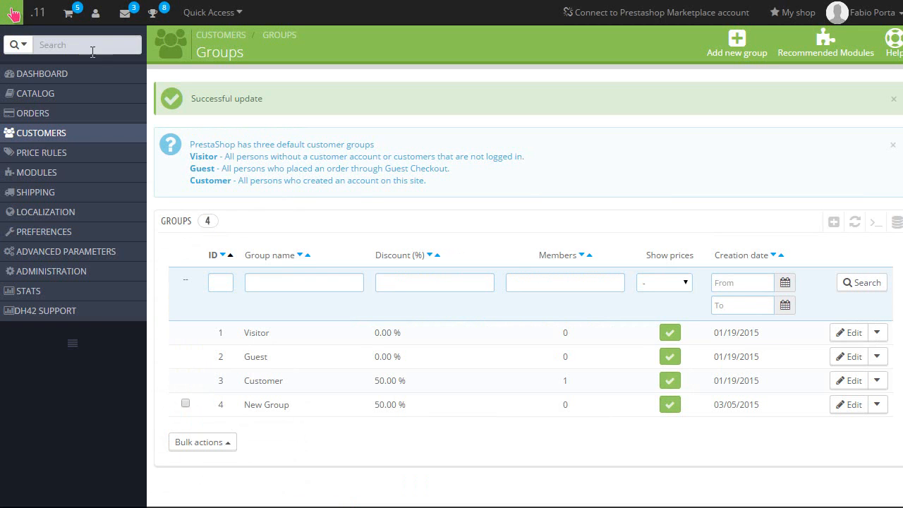
Step: Open the Women category's edit form from Catalog > Categories
{"action": "mouse_move", "coordinate": [98, 95]}
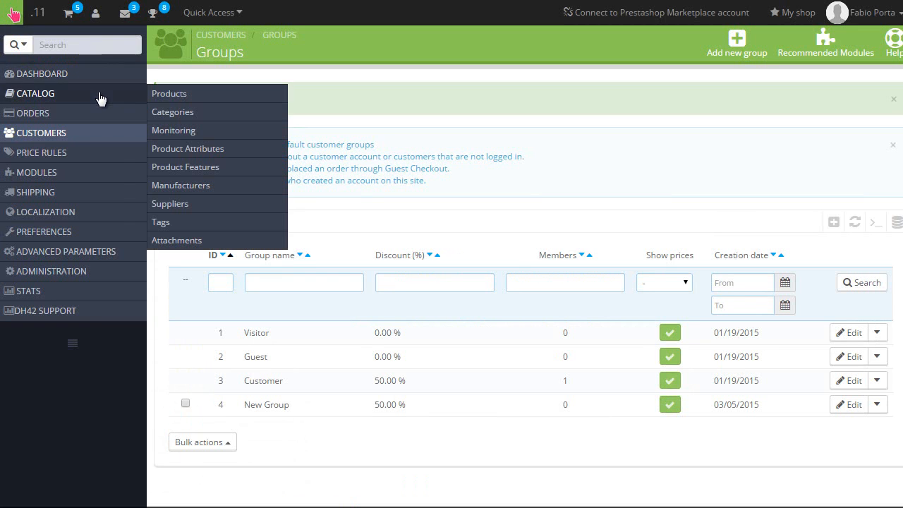
{"action": "left_click", "coordinate": [173, 111]}
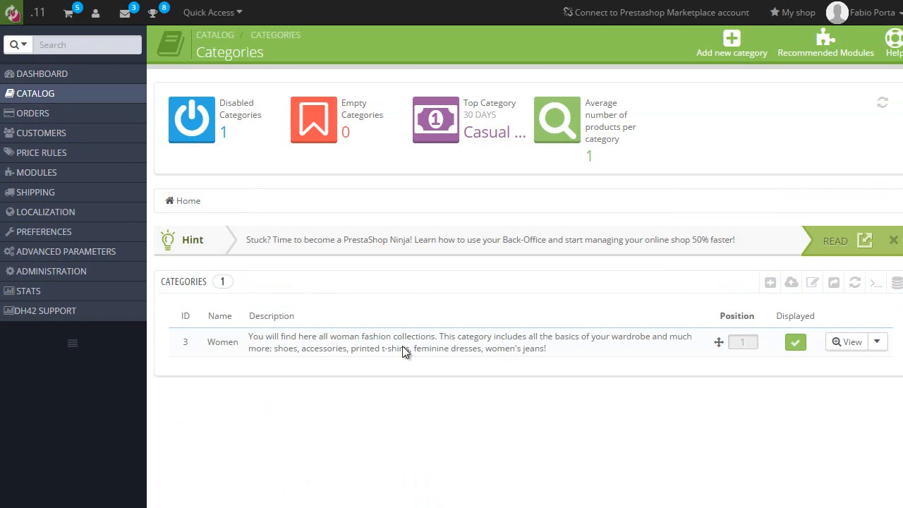
{"action": "left_click", "coordinate": [876, 342]}
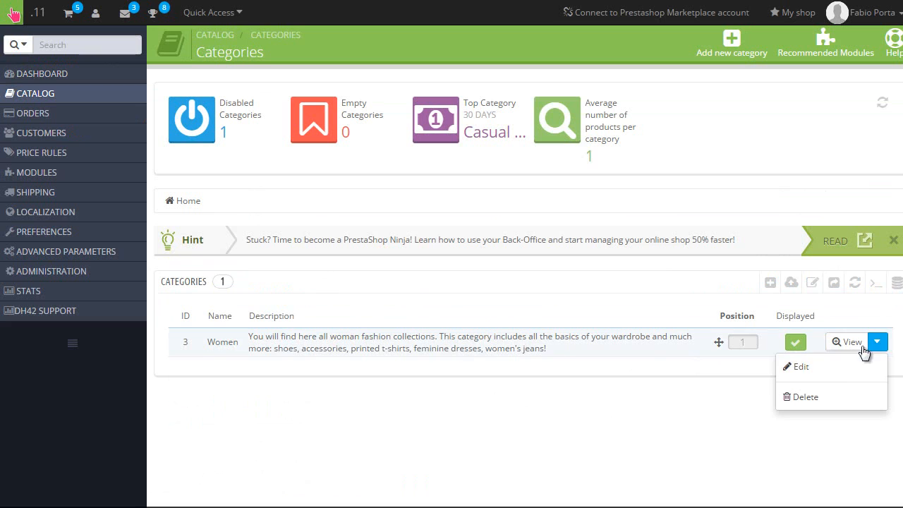
{"action": "left_click", "coordinate": [805, 368]}
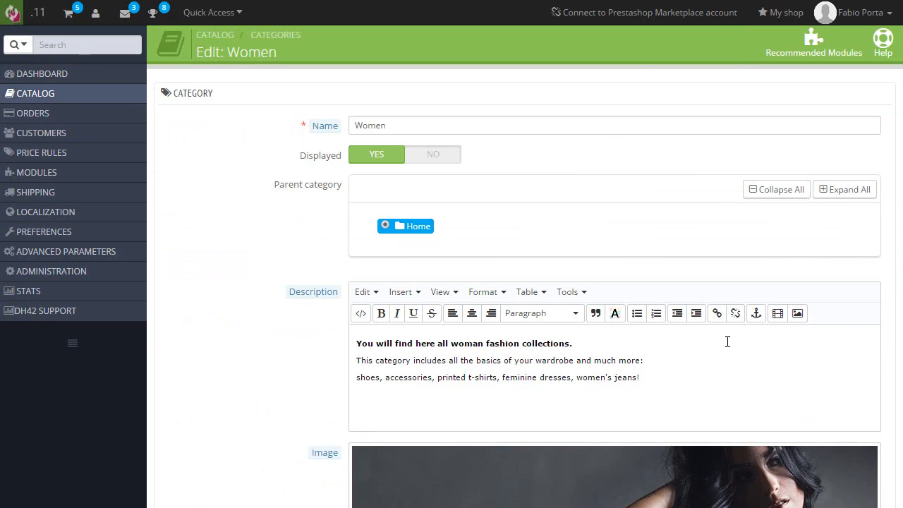
Step: Uncheck Customer and New Group under Group access and save the Women category
{"action": "scroll", "coordinate": [237, 292], "scroll_direction": "down", "scroll_amount": 10}
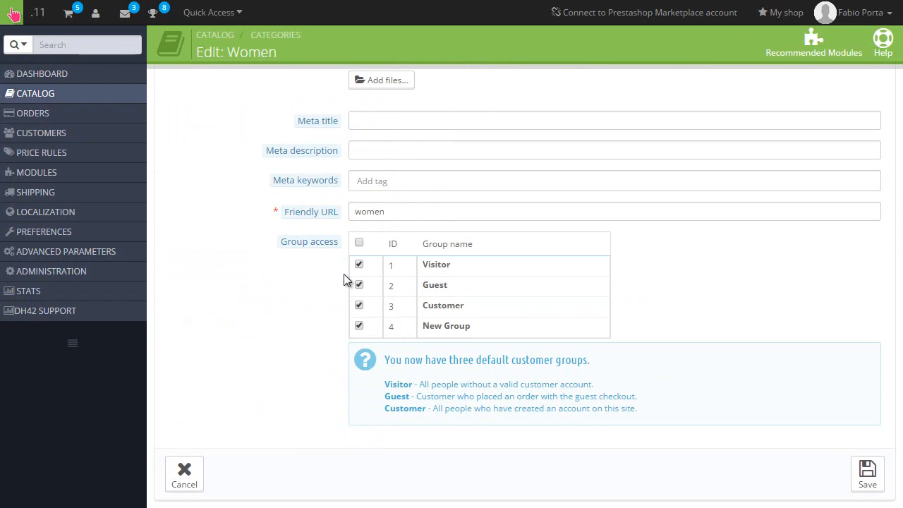
{"action": "left_click", "coordinate": [359, 308]}
{"action": "left_click", "coordinate": [359, 327]}
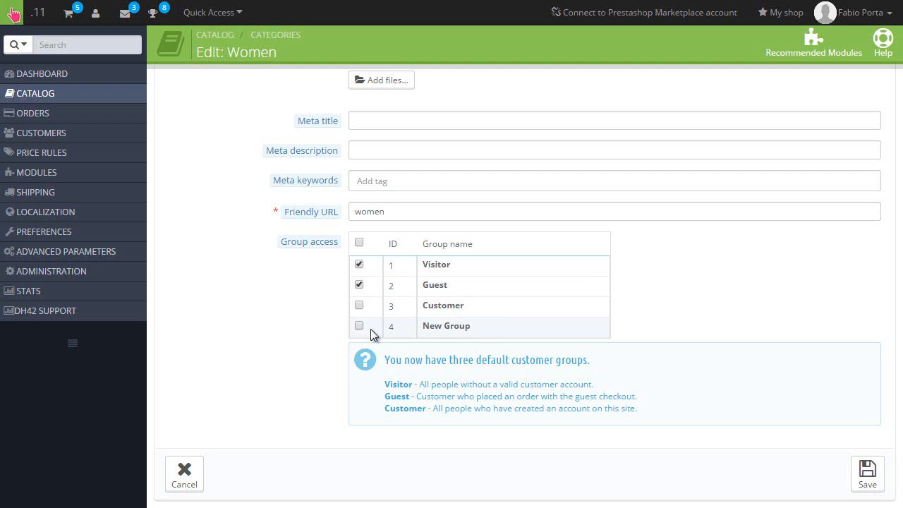
{"action": "left_click", "coordinate": [867, 477]}
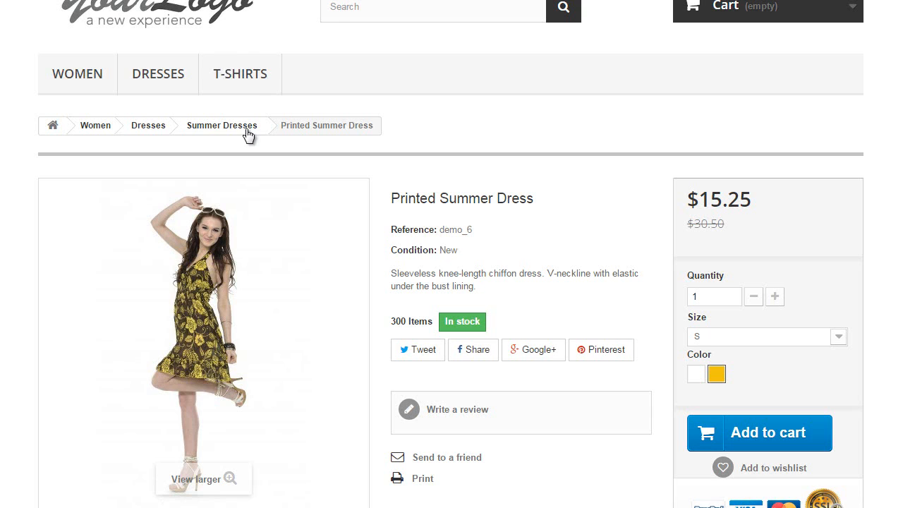
{"action": "scroll", "coordinate": [238, 141], "scroll_direction": "up", "scroll_amount": 2}
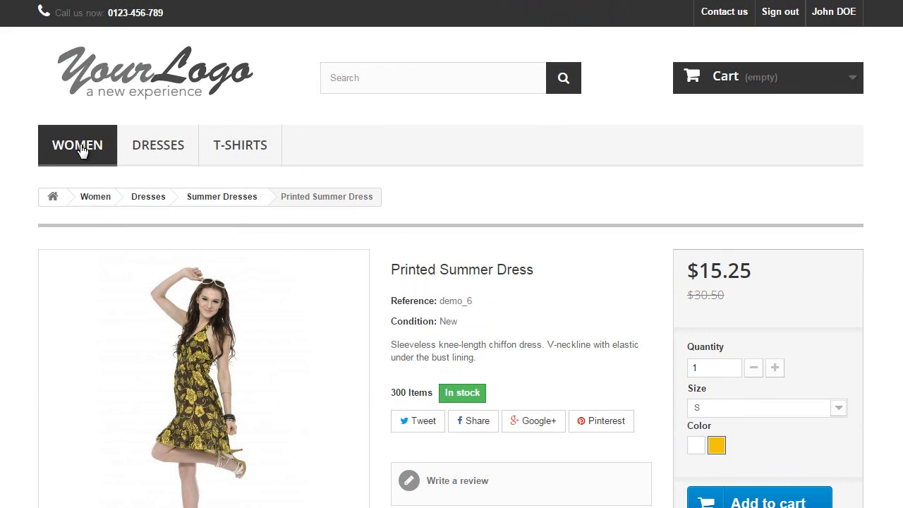
Step: Open the Women category as the signed-in customer and view the 'no access' error
{"action": "left_click", "coordinate": [81, 150]}
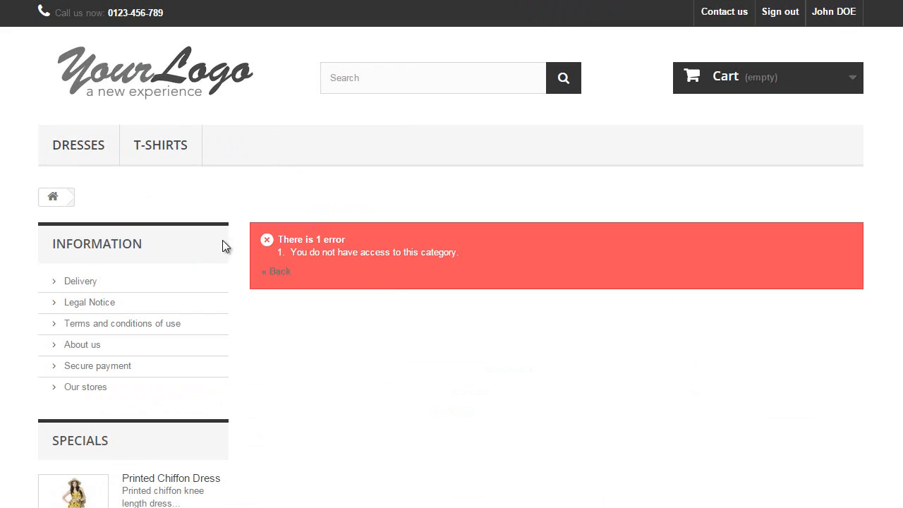
{"action": "mouse_move", "coordinate": [81, 146]}
{"action": "scroll", "coordinate": [376, 259], "scroll_direction": "down", "scroll_amount": 3}
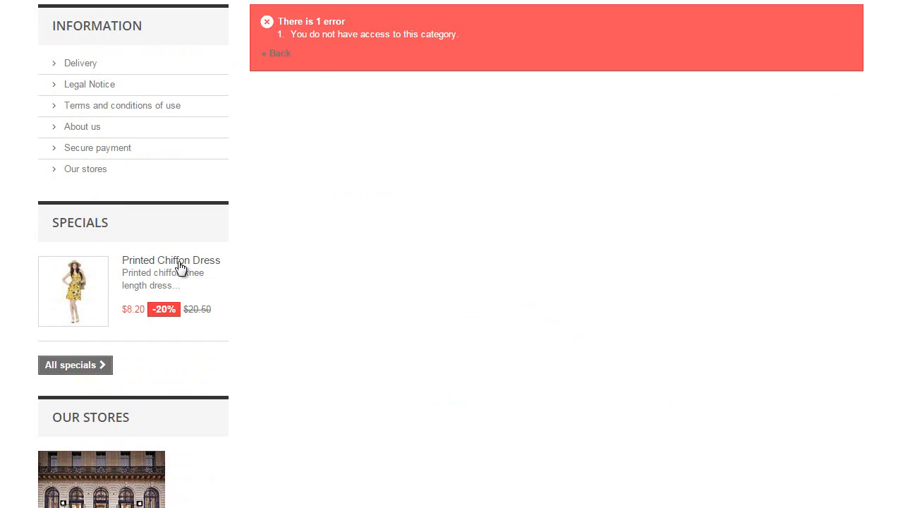
{"action": "scroll", "coordinate": [247, 300], "scroll_direction": "up", "scroll_amount": 3}
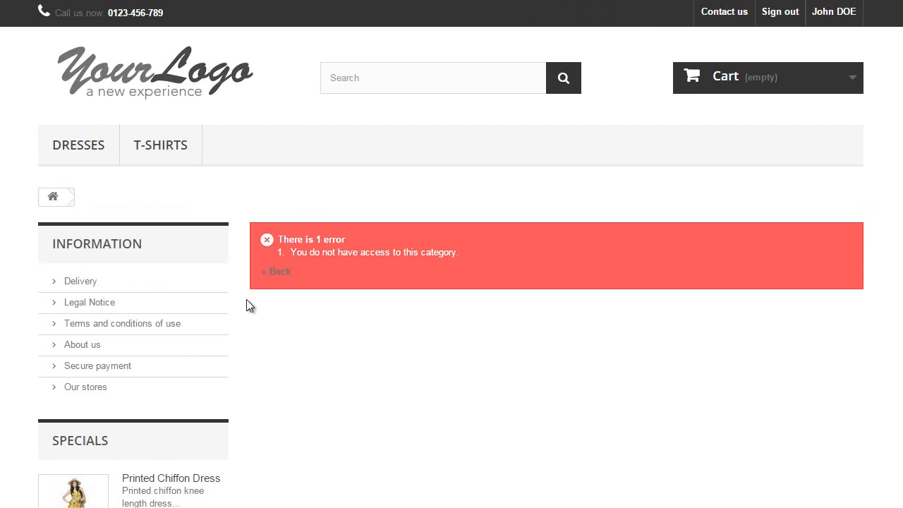
Step: Sign out, then open the Blouse product page ($27.00) from the Women category list
{"action": "left_click", "coordinate": [782, 27]}
{"action": "scroll", "coordinate": [501, 205], "scroll_direction": "down", "scroll_amount": 6}
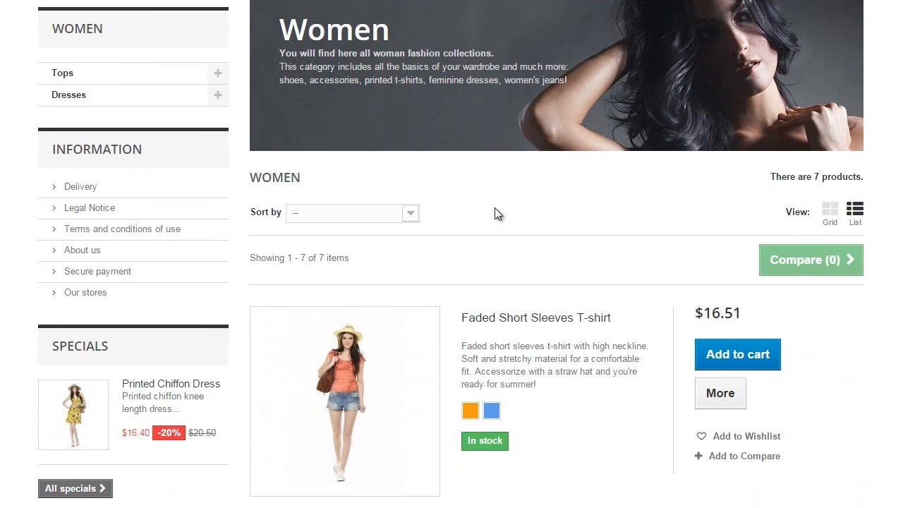
{"action": "scroll", "coordinate": [497, 211], "scroll_direction": "down", "scroll_amount": 3}
{"action": "left_click", "coordinate": [485, 158]}
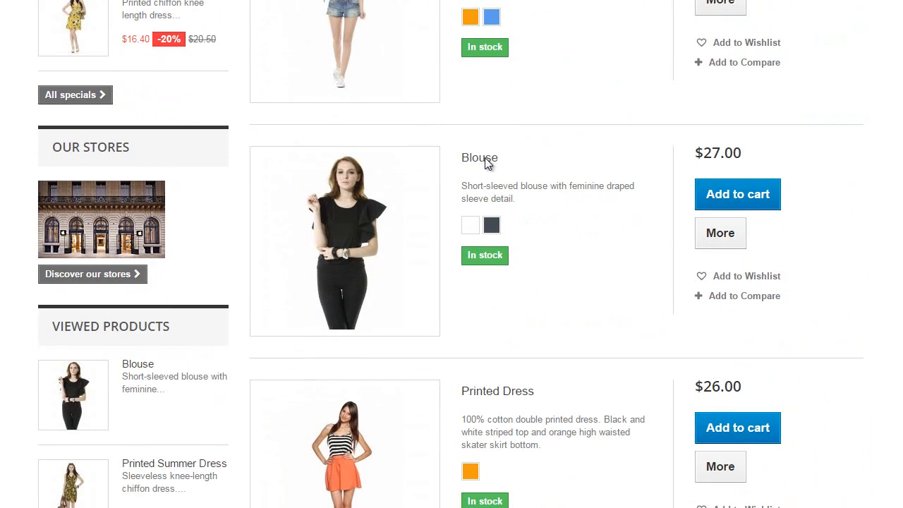
{"action": "scroll", "coordinate": [487, 161], "scroll_direction": "down", "scroll_amount": 3}
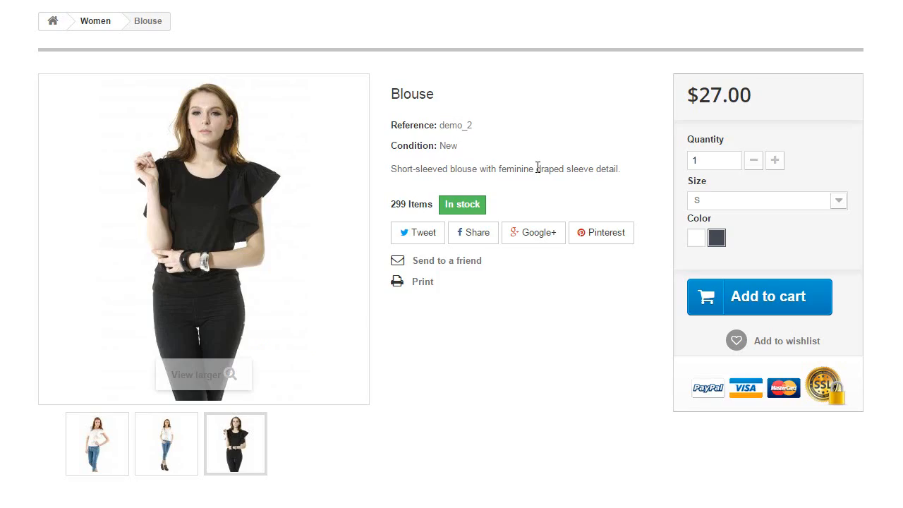
{"action": "scroll", "coordinate": [776, 42], "scroll_direction": "up", "scroll_amount": 3}
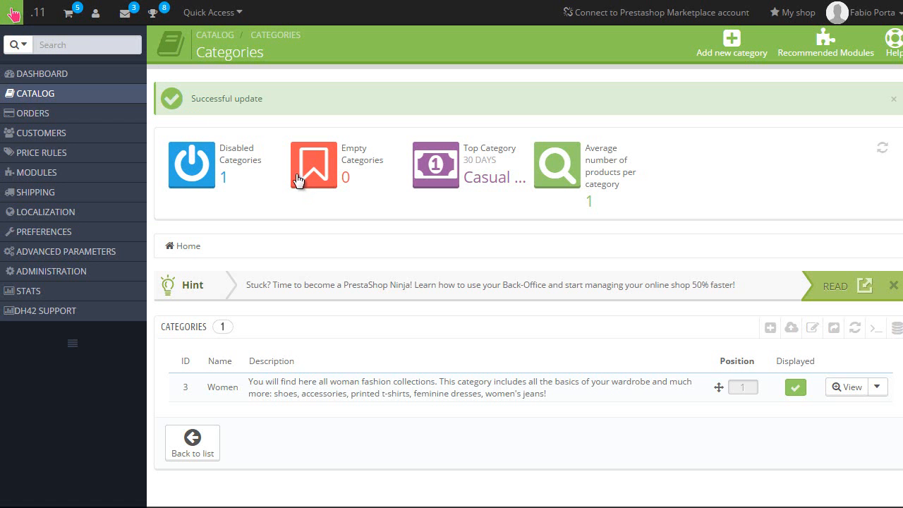
Step: Open Modules > Payment and review Group restrictions for Bank wire and Payment by check
{"action": "mouse_move", "coordinate": [131, 191]}
{"action": "mouse_move", "coordinate": [77, 179]}
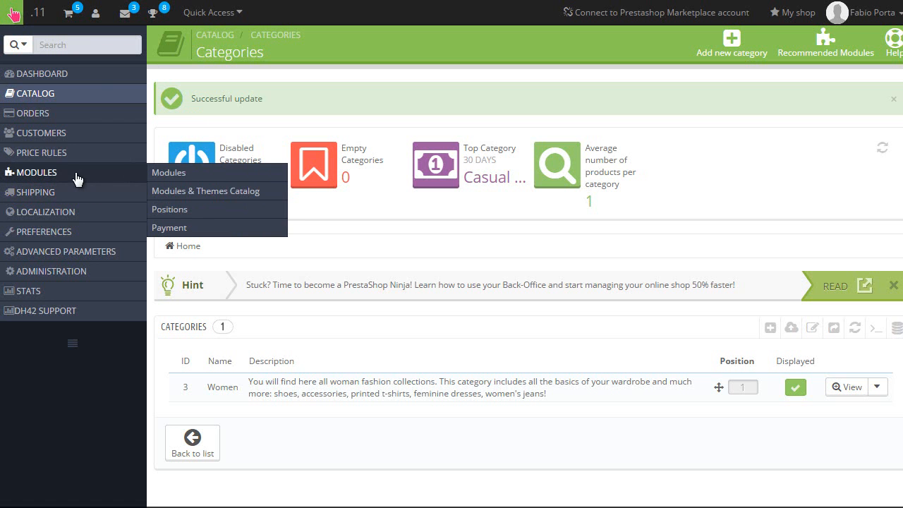
{"action": "left_click", "coordinate": [199, 231]}
{"action": "scroll", "coordinate": [578, 162], "scroll_direction": "down", "scroll_amount": 4}
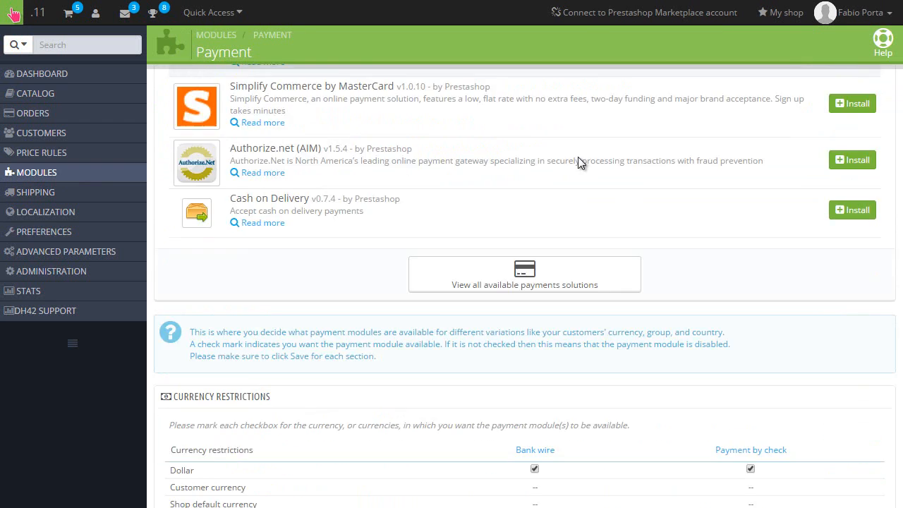
{"action": "scroll", "coordinate": [577, 162], "scroll_direction": "down", "scroll_amount": 3}
{"action": "scroll", "coordinate": [573, 168], "scroll_direction": "down", "scroll_amount": 3}
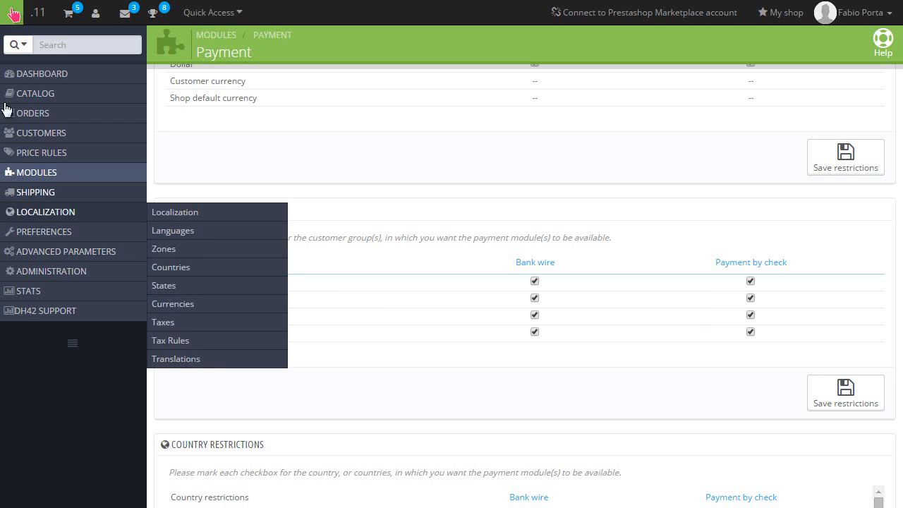
{"action": "mouse_move", "coordinate": [115, 158]}
{"action": "mouse_move", "coordinate": [105, 141]}
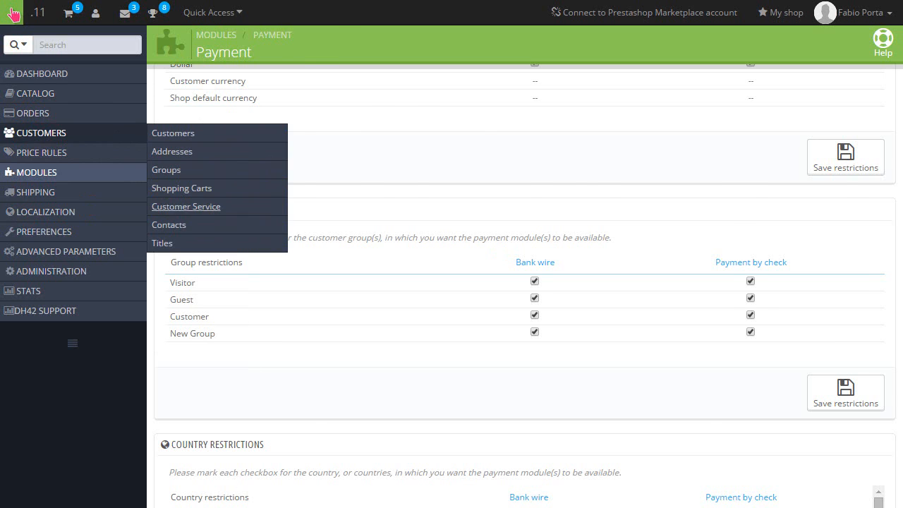
Step: Open Customers > Customer Service to list the customer message threads
{"action": "left_click", "coordinate": [186, 206]}
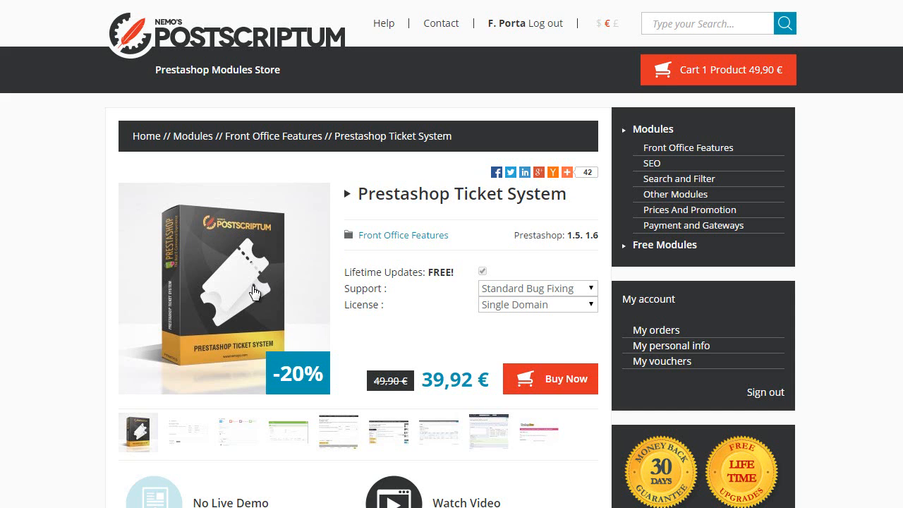
Step: Scroll through the Prestashop Ticket System module's description and features
{"action": "scroll", "coordinate": [250, 254], "scroll_direction": "down", "scroll_amount": 4}
{"action": "scroll", "coordinate": [245, 250], "scroll_direction": "down", "scroll_amount": 5}
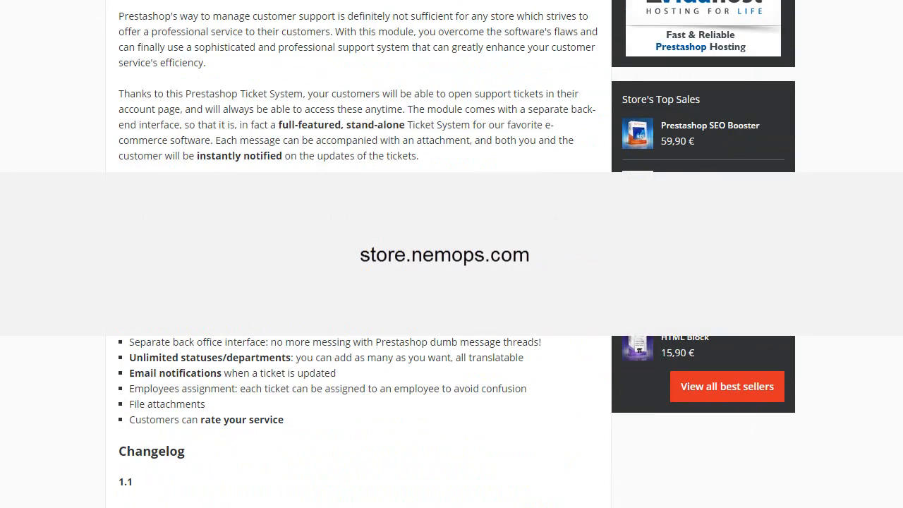
{"action": "scroll", "coordinate": [244, 249], "scroll_direction": "up", "scroll_amount": 10}
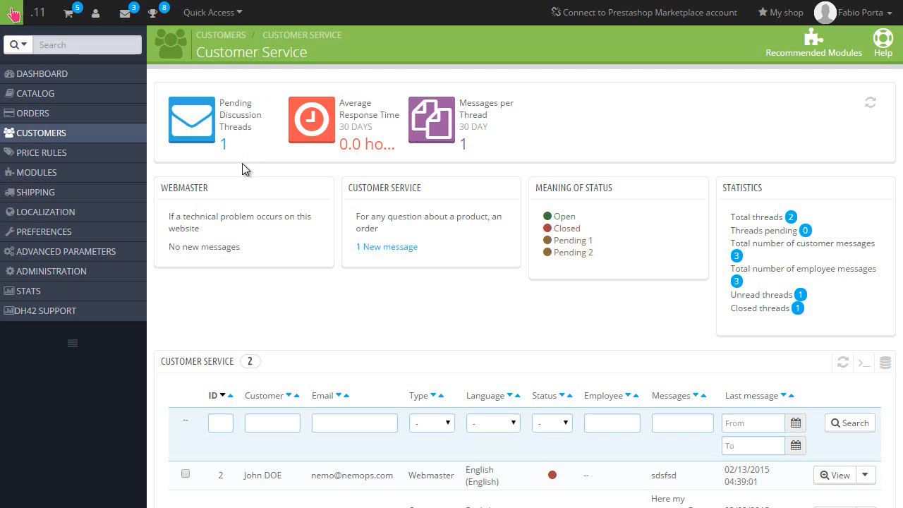
{"action": "scroll", "coordinate": [244, 178], "scroll_direction": "down", "scroll_amount": 1}
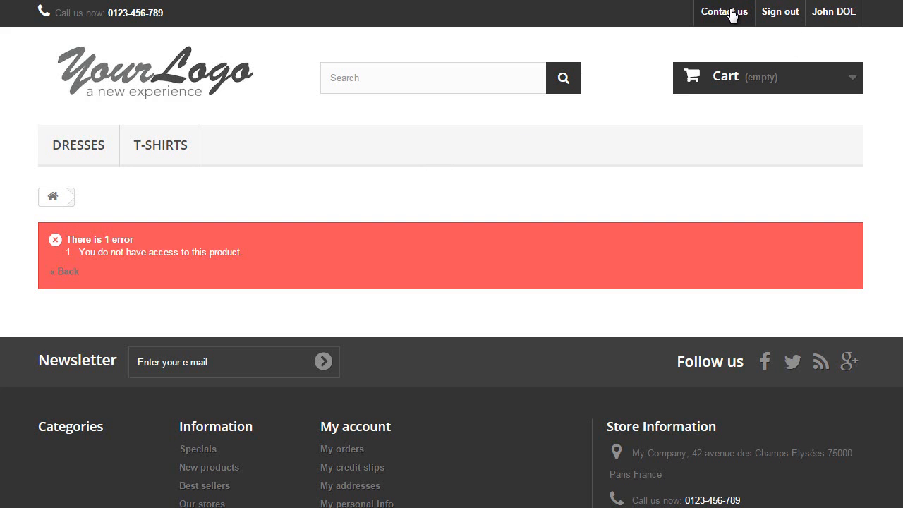
Step: Open the Contact us form and view the Subject Heading choices without selecting one
{"action": "left_click", "coordinate": [731, 14]}
{"action": "scroll", "coordinate": [196, 278], "scroll_direction": "down", "scroll_amount": 2}
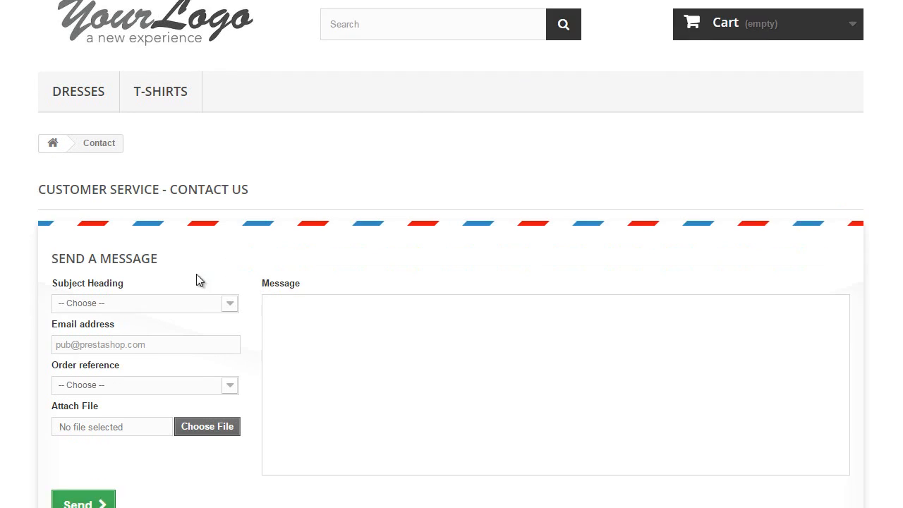
{"action": "left_click", "coordinate": [142, 266]}
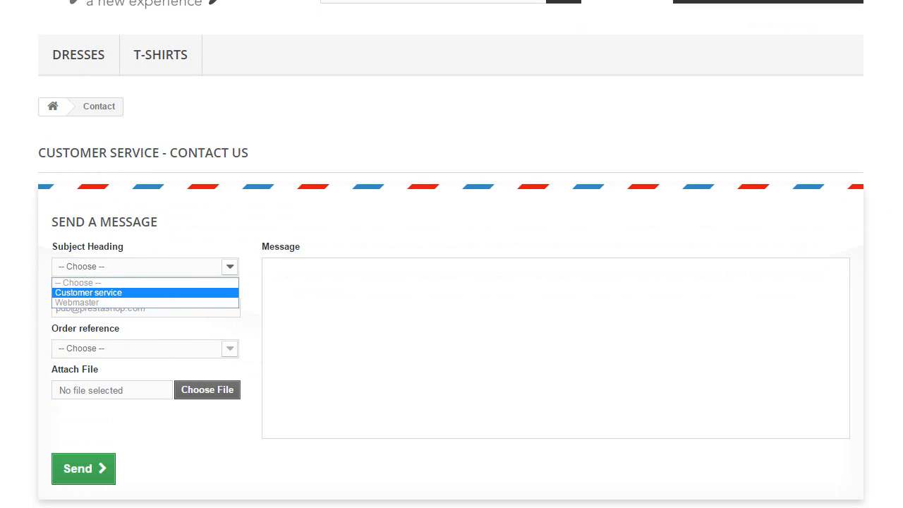
{"action": "key", "text": "Escape"}
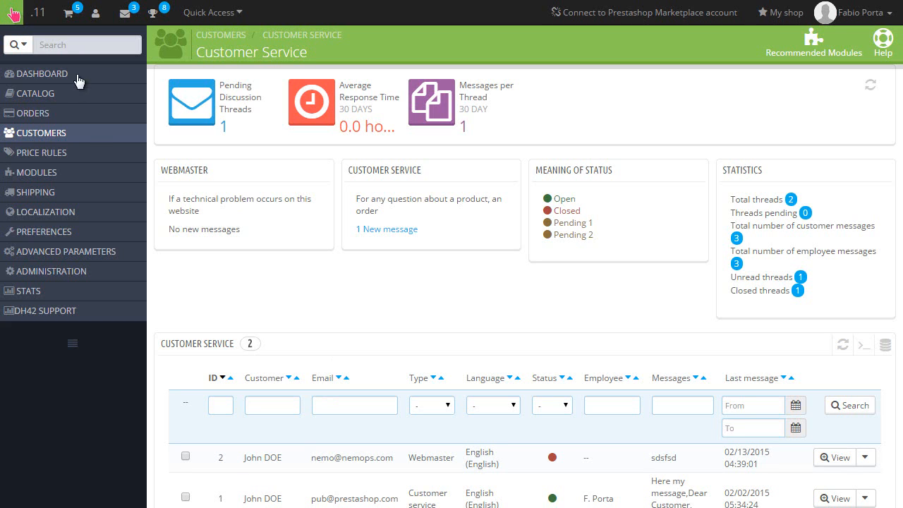
Step: Open the Webmaster contact's edit form from Customers > Contacts and select its e-mail field
{"action": "mouse_move", "coordinate": [85, 144]}
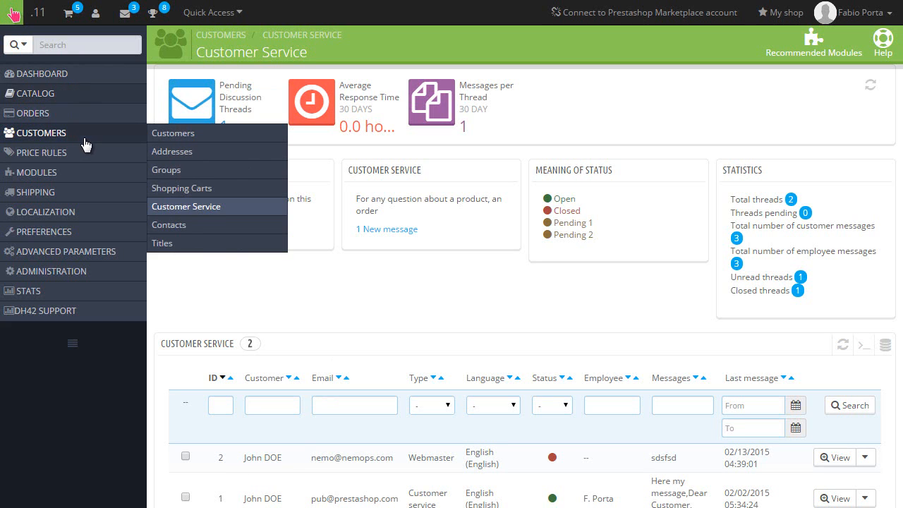
{"action": "left_click", "coordinate": [206, 232]}
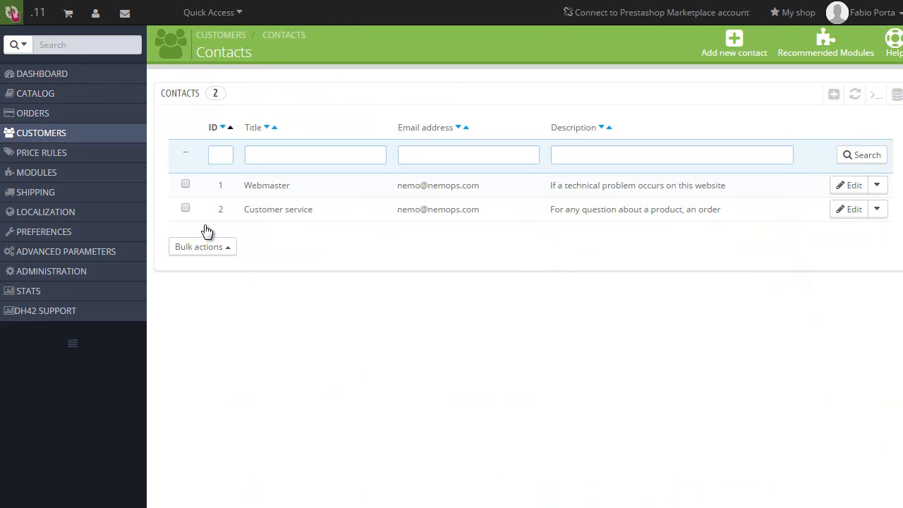
{"action": "left_click", "coordinate": [346, 195]}
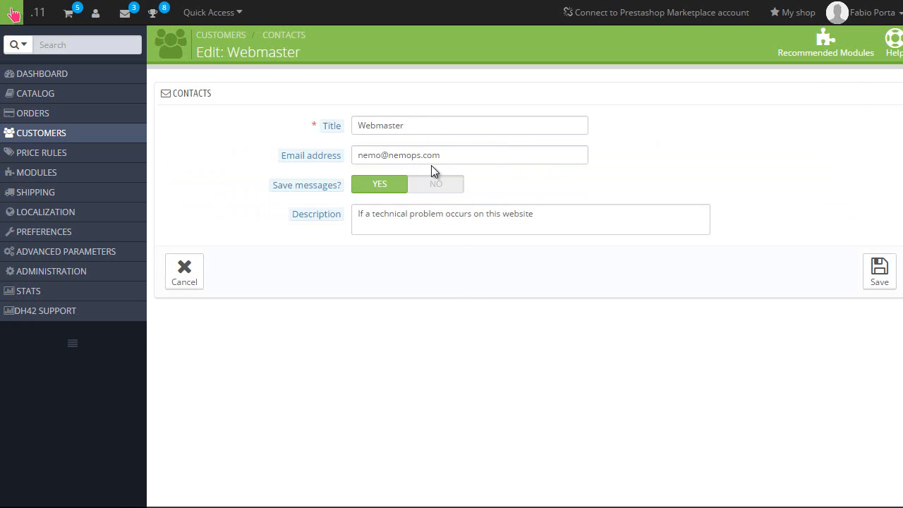
{"action": "left_click", "coordinate": [397, 154]}
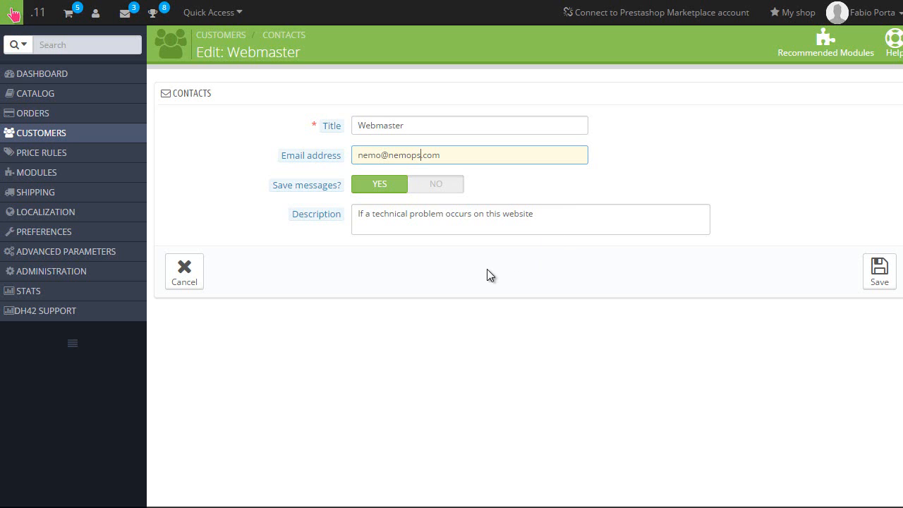
Step: Open Customers > Customer Service and scroll down to the two-thread table
{"action": "mouse_move", "coordinate": [76, 137]}
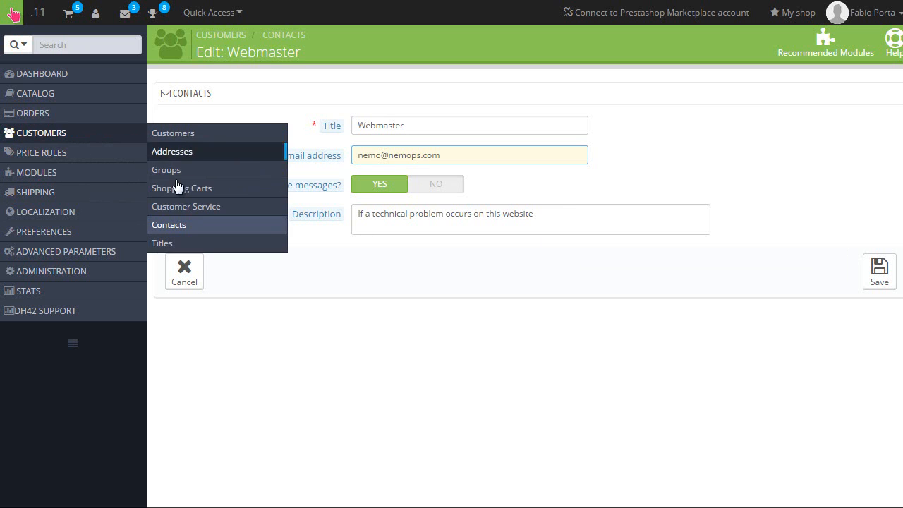
{"action": "left_click", "coordinate": [199, 206]}
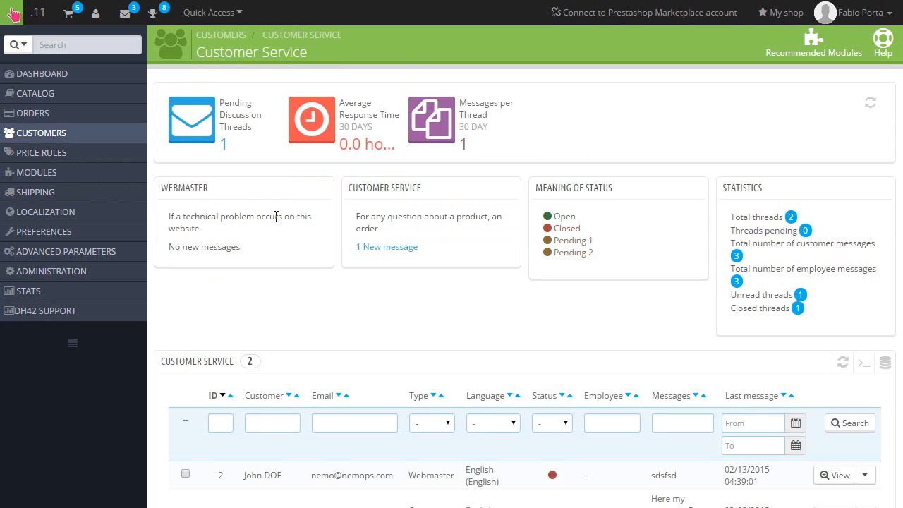
{"action": "scroll", "coordinate": [278, 272], "scroll_direction": "down", "scroll_amount": 2}
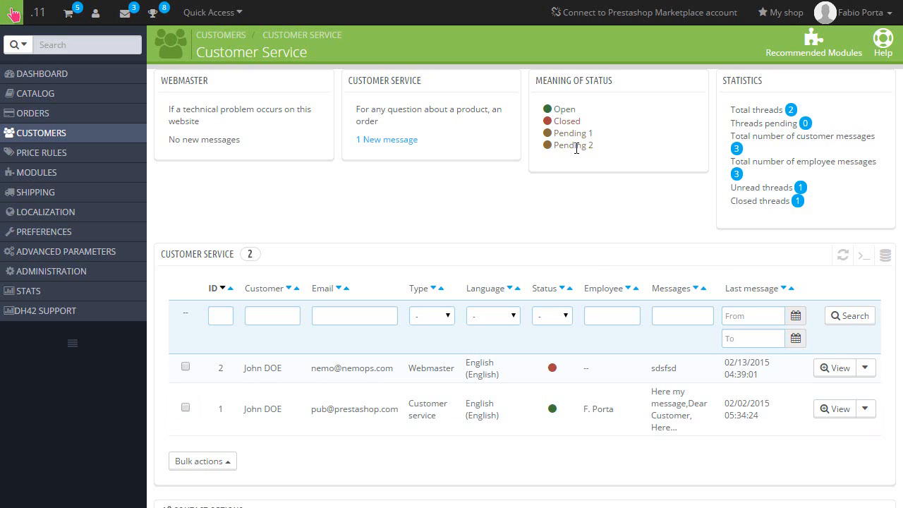
{"action": "scroll", "coordinate": [576, 148], "scroll_direction": "down", "scroll_amount": 3}
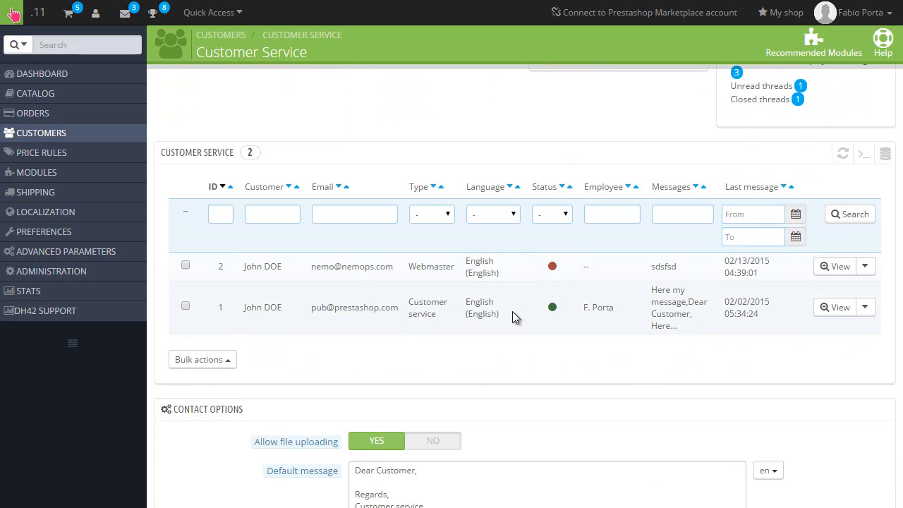
{"action": "left_click", "coordinate": [515, 318]}
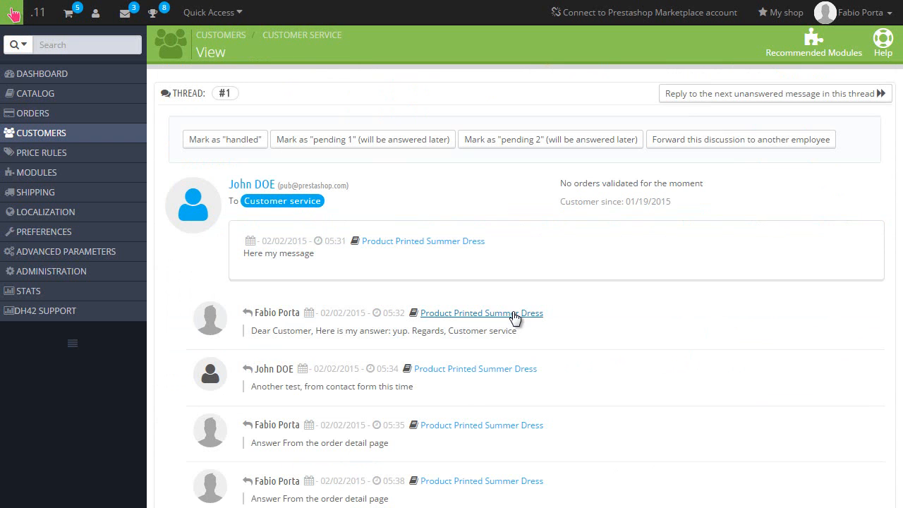
{"action": "scroll", "coordinate": [531, 300], "scroll_direction": "down", "scroll_amount": 10}
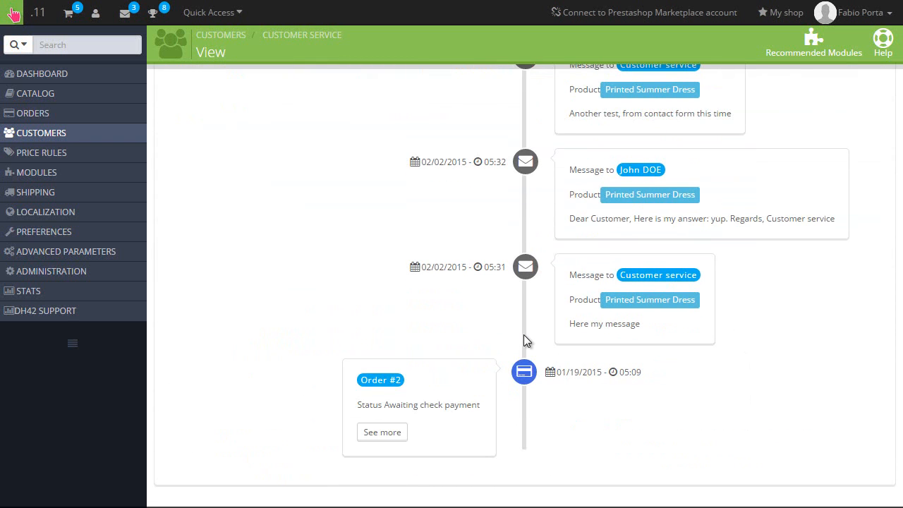
{"action": "scroll", "coordinate": [524, 341], "scroll_direction": "up", "scroll_amount": 10}
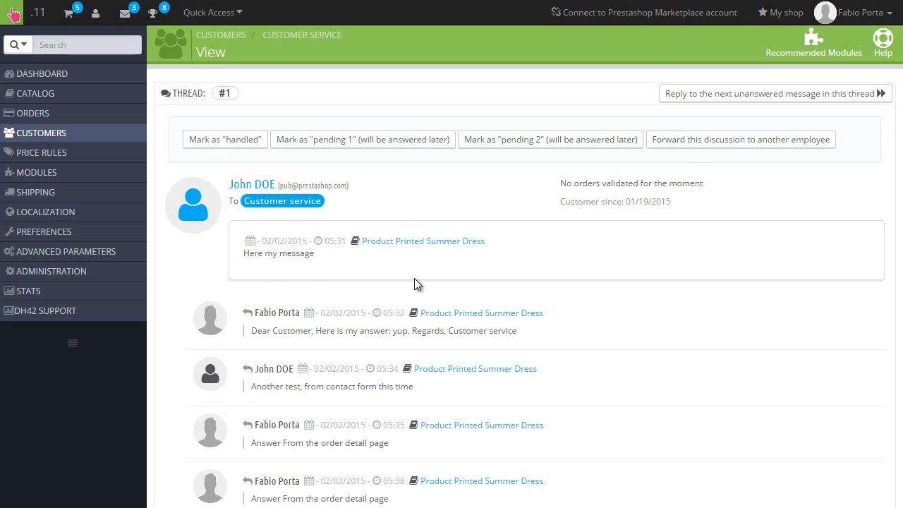
{"action": "scroll", "coordinate": [409, 280], "scroll_direction": "down", "scroll_amount": 1}
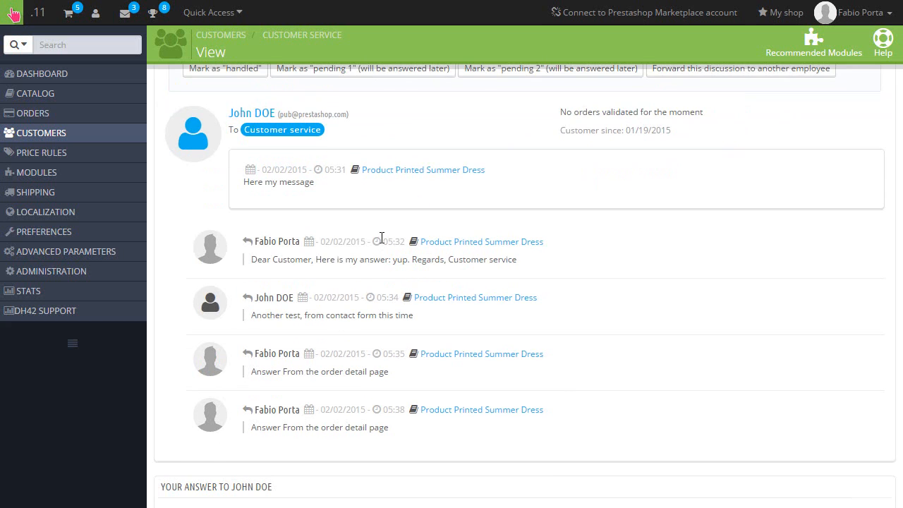
{"action": "scroll", "coordinate": [381, 238], "scroll_direction": "up", "scroll_amount": 1}
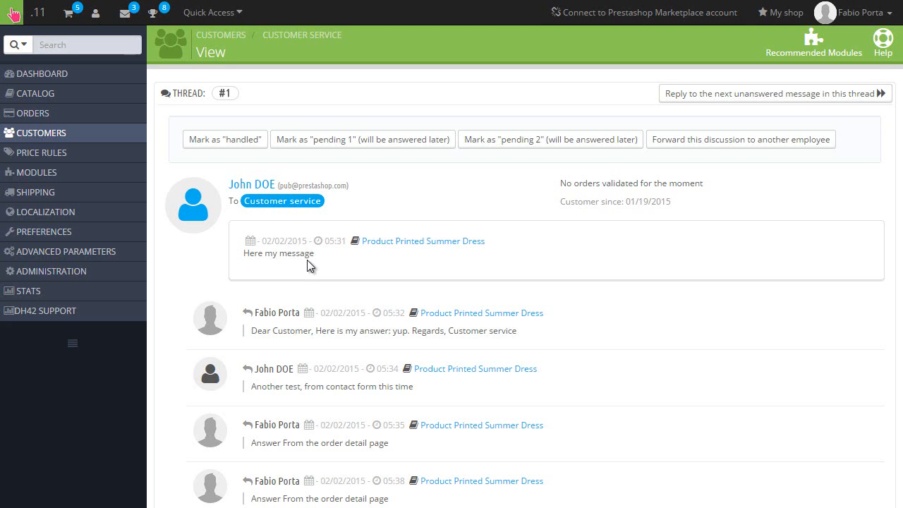
{"action": "scroll", "coordinate": [307, 265], "scroll_direction": "down", "scroll_amount": 1}
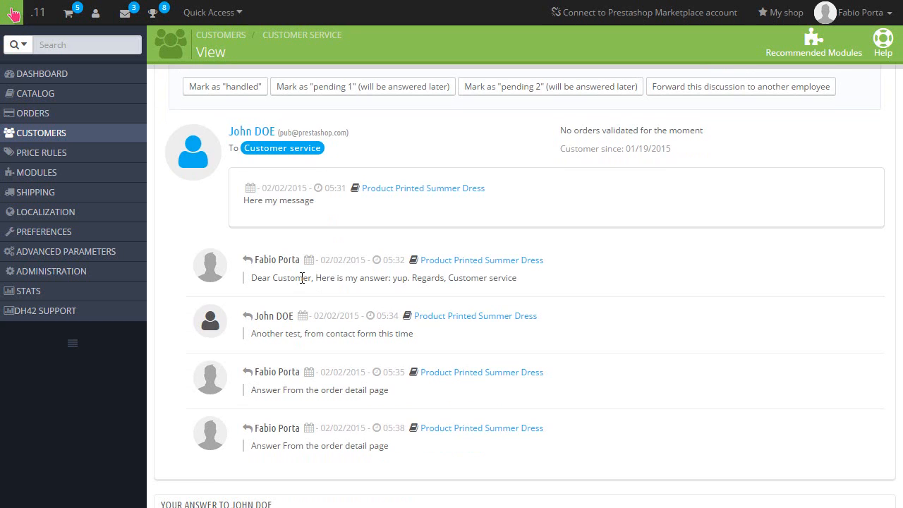
{"action": "scroll", "coordinate": [302, 278], "scroll_direction": "down", "scroll_amount": 3}
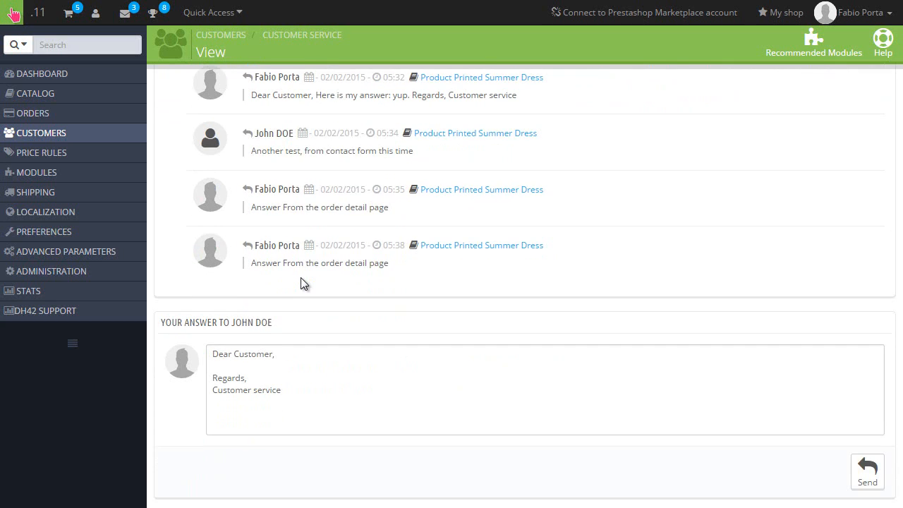
{"action": "scroll", "coordinate": [301, 277], "scroll_direction": "down", "scroll_amount": 1}
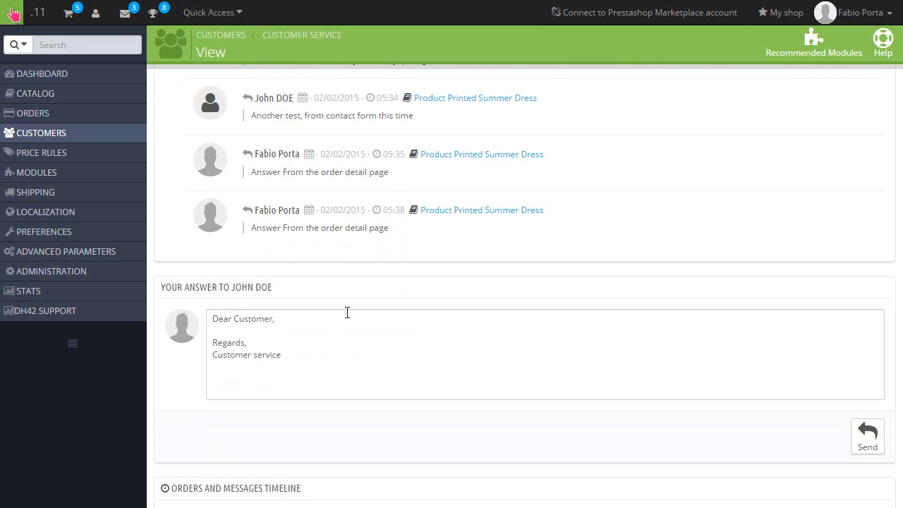
{"action": "scroll", "coordinate": [347, 314], "scroll_direction": "up", "scroll_amount": 4}
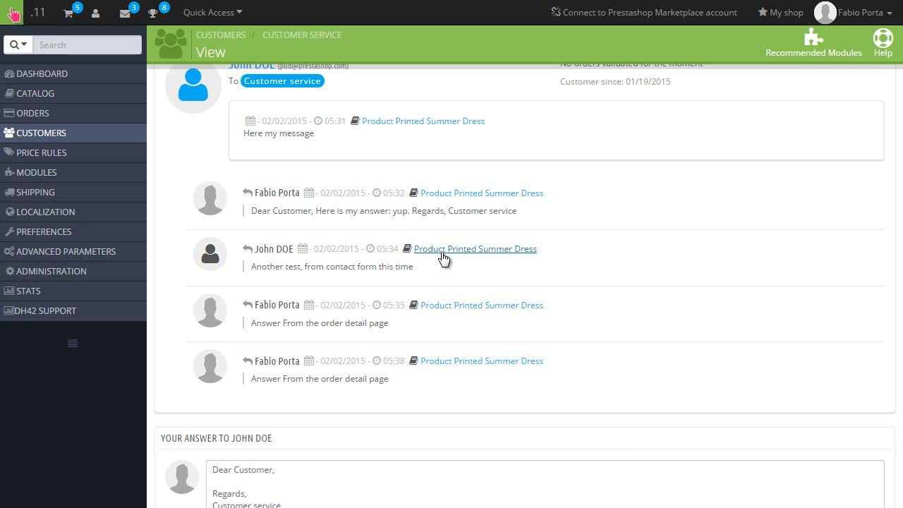
{"action": "scroll", "coordinate": [451, 244], "scroll_direction": "down", "scroll_amount": 10}
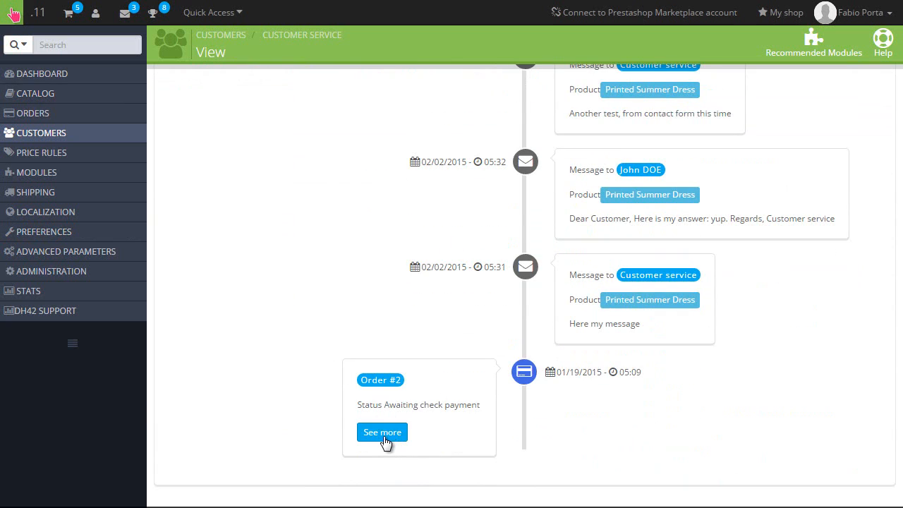
{"action": "scroll", "coordinate": [346, 331], "scroll_direction": "up", "scroll_amount": 10}
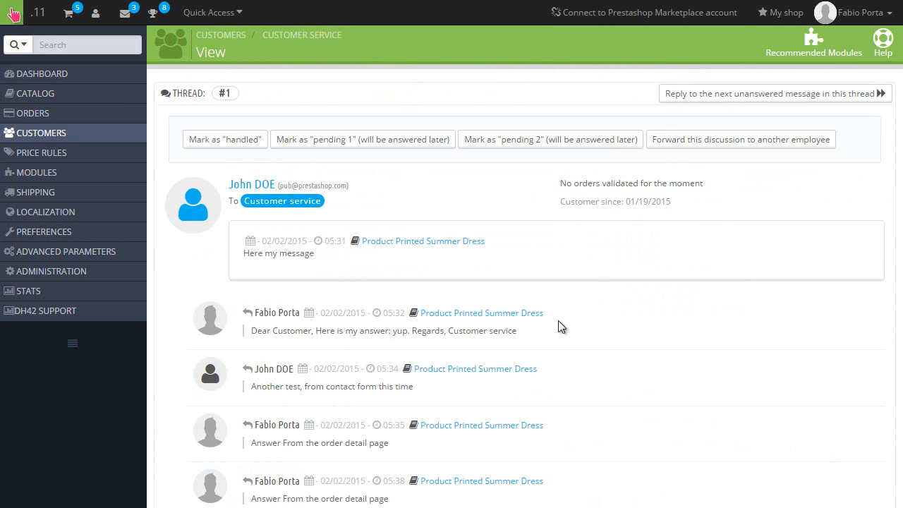
{"action": "scroll", "coordinate": [594, 266], "scroll_direction": "down", "scroll_amount": 6}
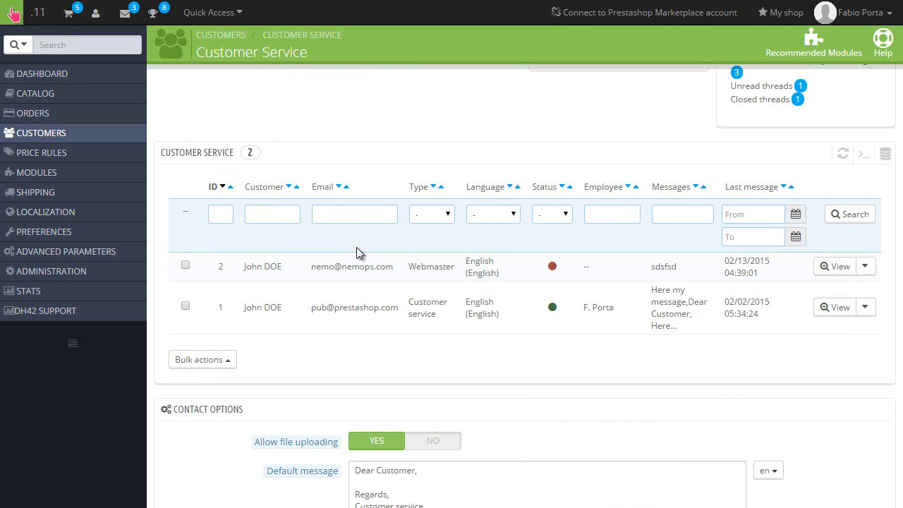
{"action": "scroll", "coordinate": [359, 251], "scroll_direction": "down", "scroll_amount": 2}
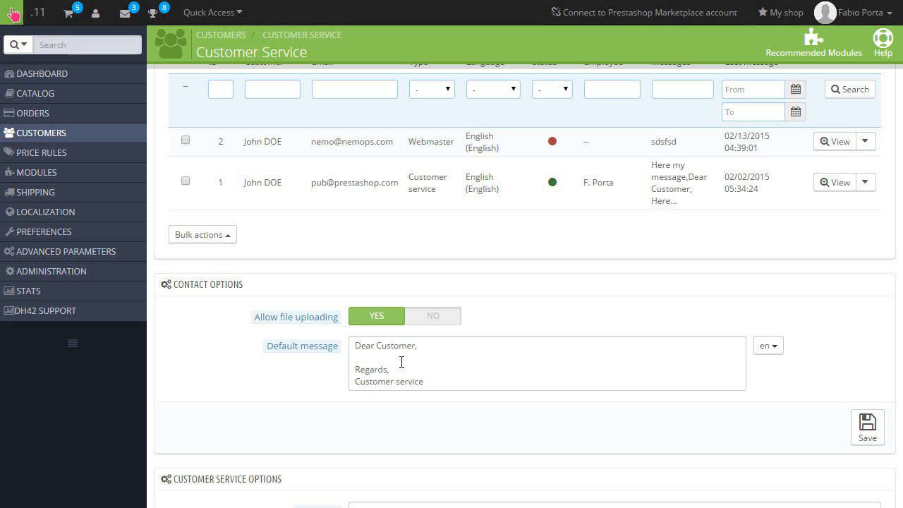
{"action": "mouse_move", "coordinate": [64, 141]}
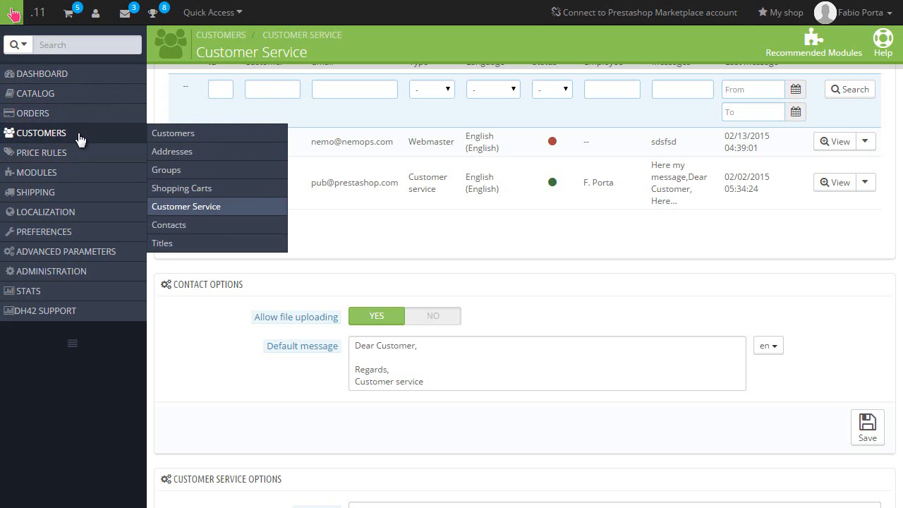
Step: Open Customers > Shopping Carts to list the ten carts with their statistics
{"action": "left_click", "coordinate": [184, 188]}
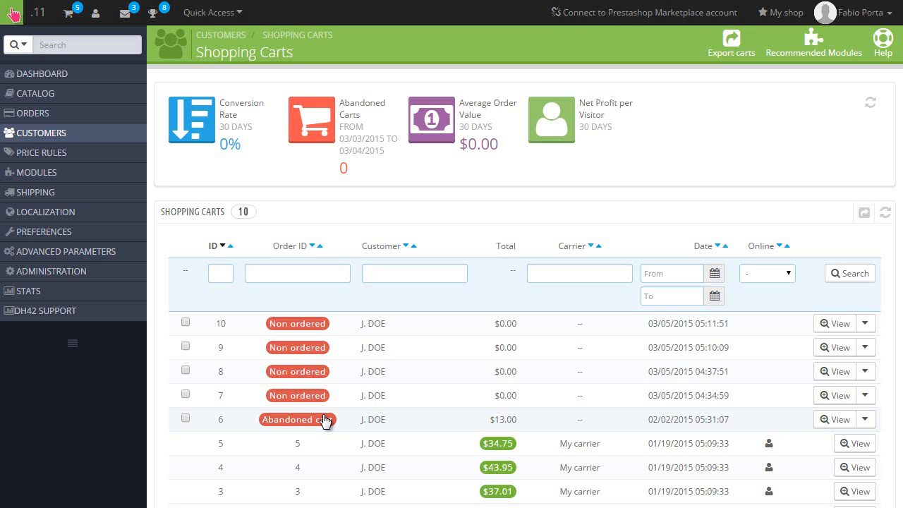
{"action": "left_click", "coordinate": [366, 421]}
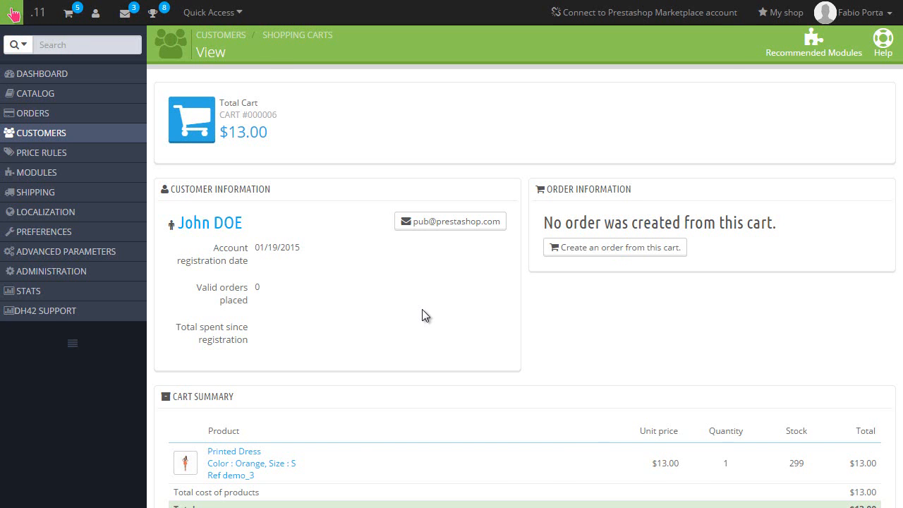
{"action": "key", "text": "alt+Left"}
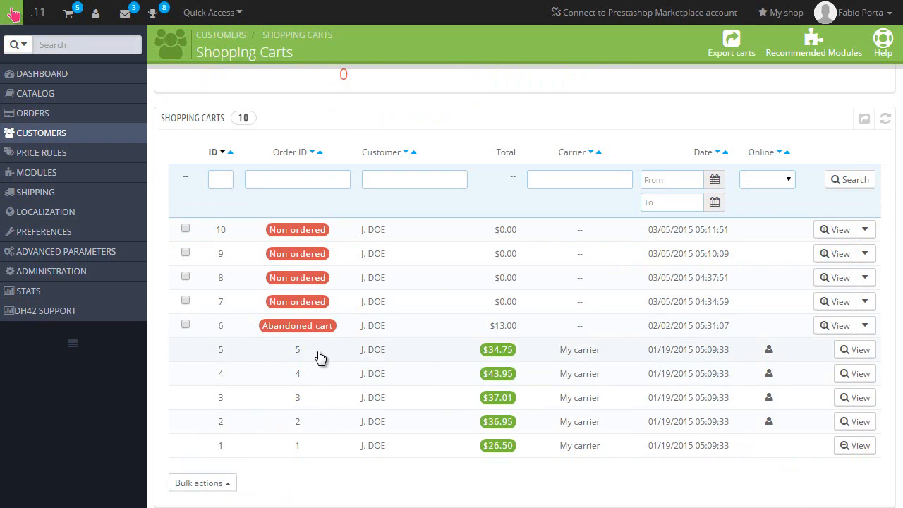
{"action": "left_click", "coordinate": [318, 353]}
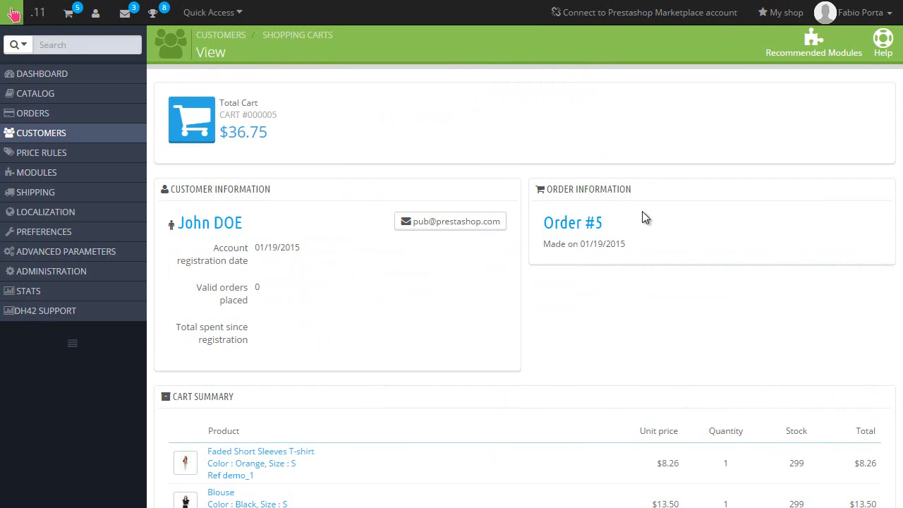
{"action": "left_click", "coordinate": [578, 223]}
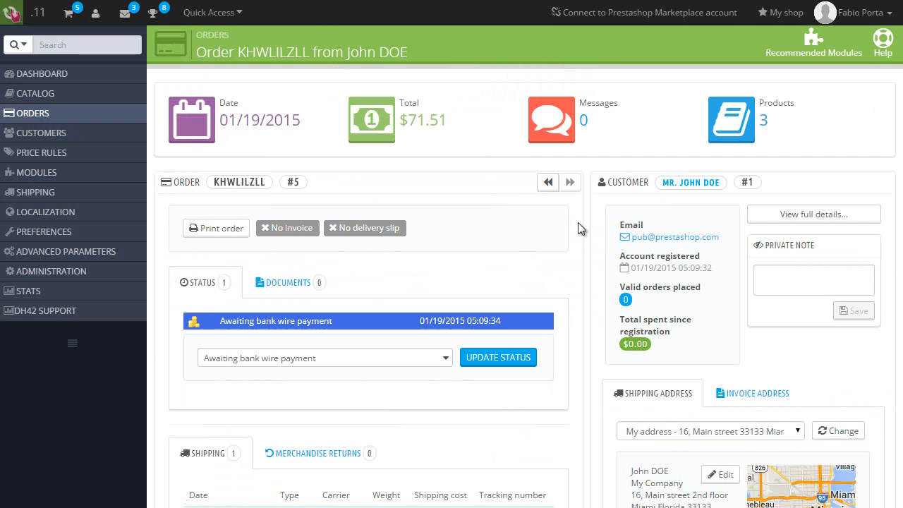
{"action": "scroll", "coordinate": [578, 222], "scroll_direction": "down", "scroll_amount": 3}
{"action": "key", "text": "alt+Left"}
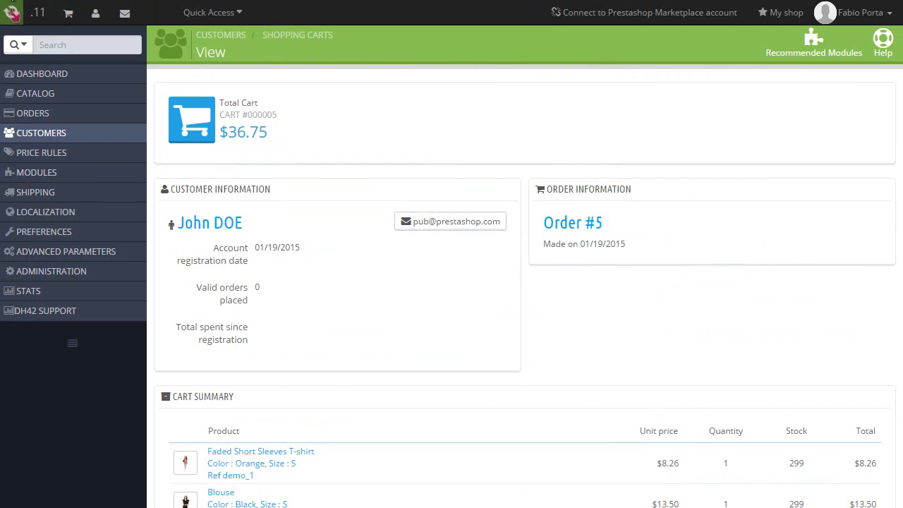
{"action": "key", "text": "alt+Left"}
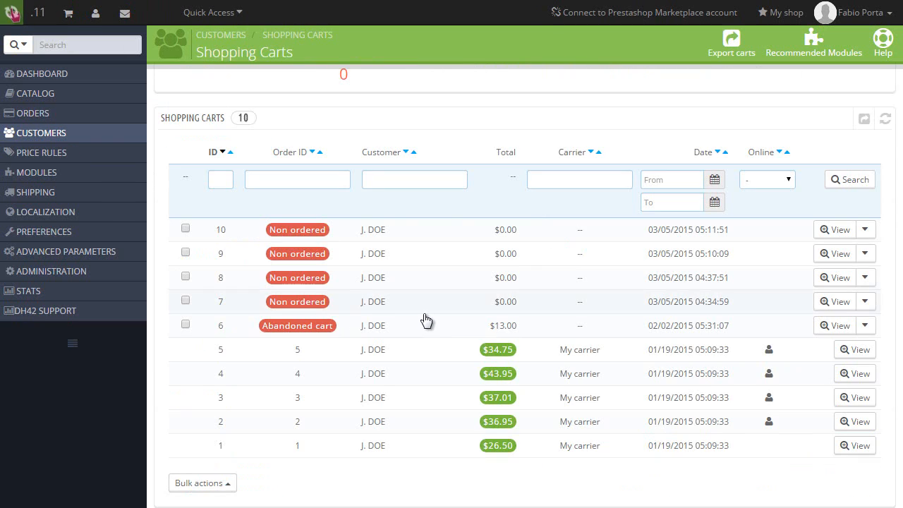